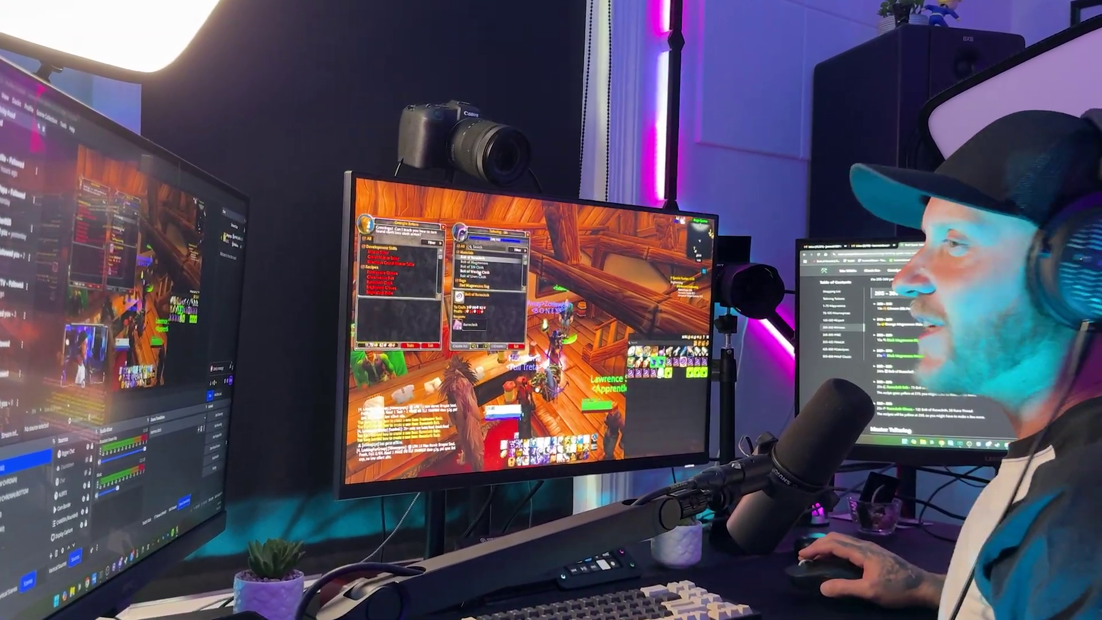
# - Open Settings to the General page showing the 1080p, 60fps Main Canvas and bitrates
pyautogui.scroll(-5, 508, 269)
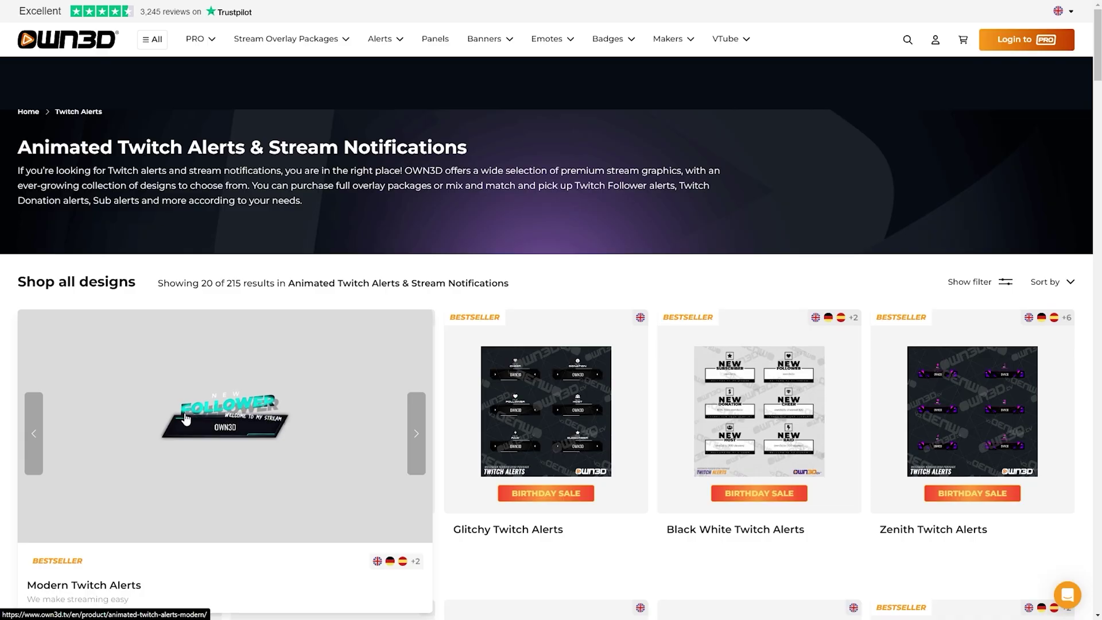
pyautogui.moveTo(515, 425)
pyautogui.moveTo(520, 292)
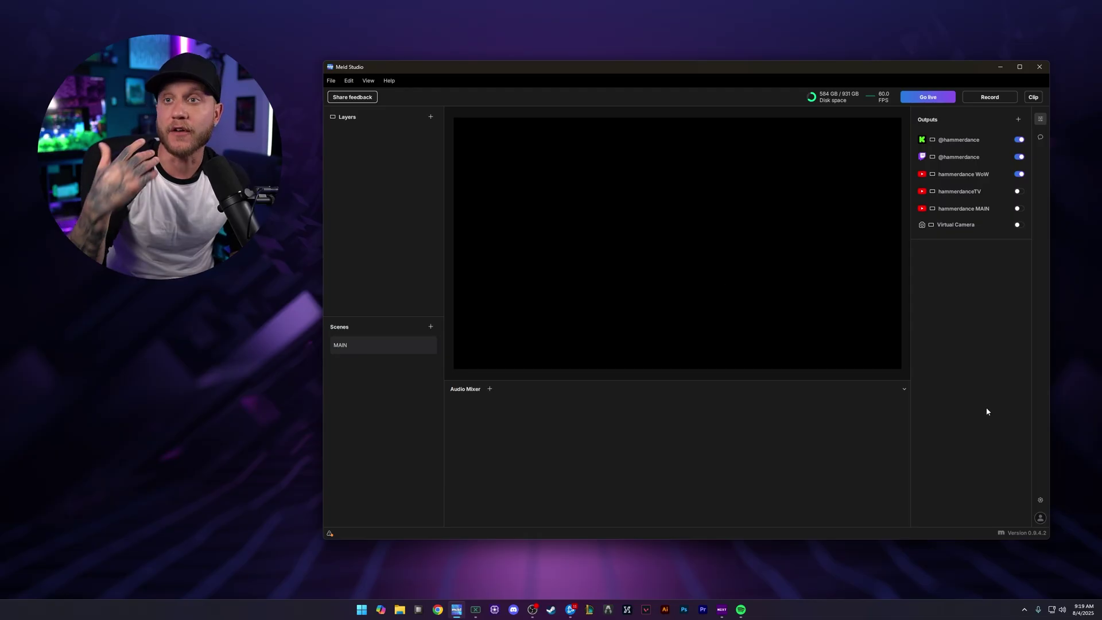
pyautogui.click(1041, 501)
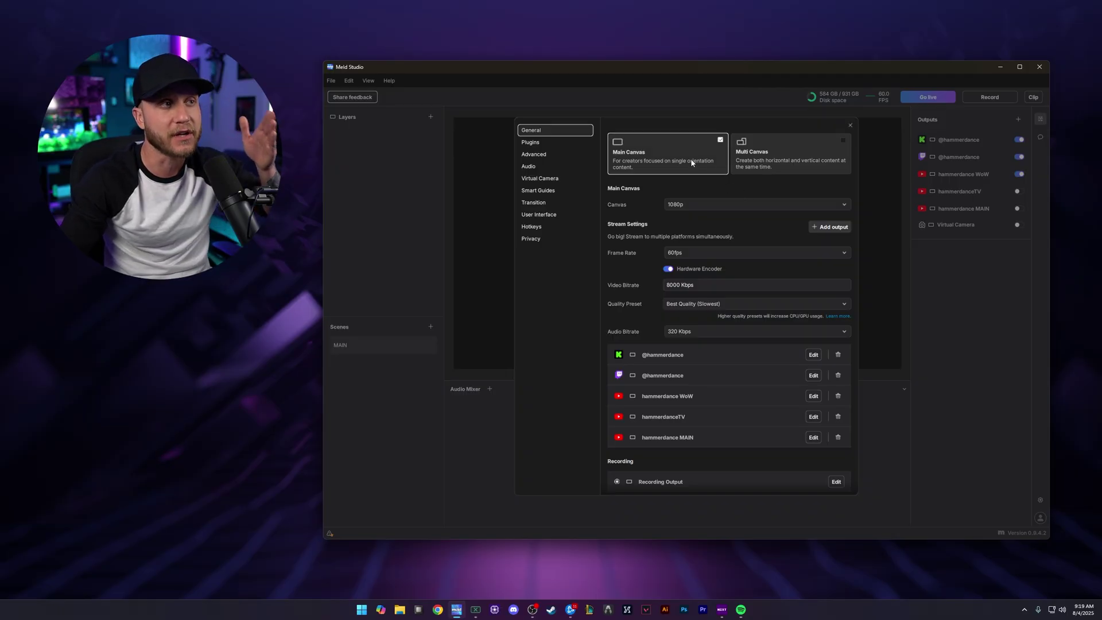
pyautogui.click(688, 204)
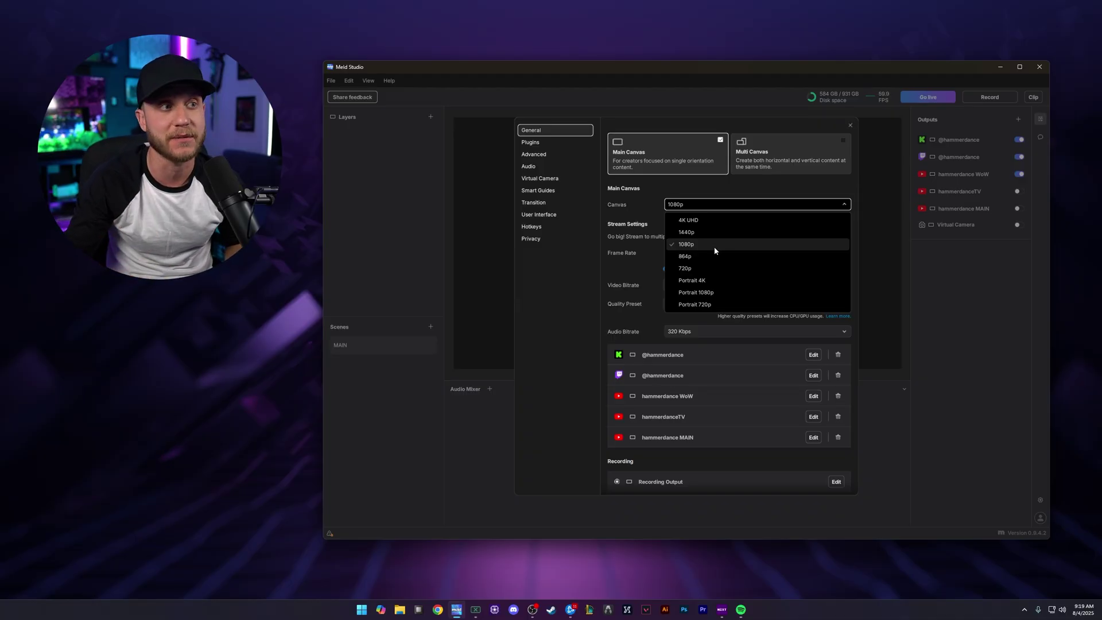
pyautogui.click(695, 245)
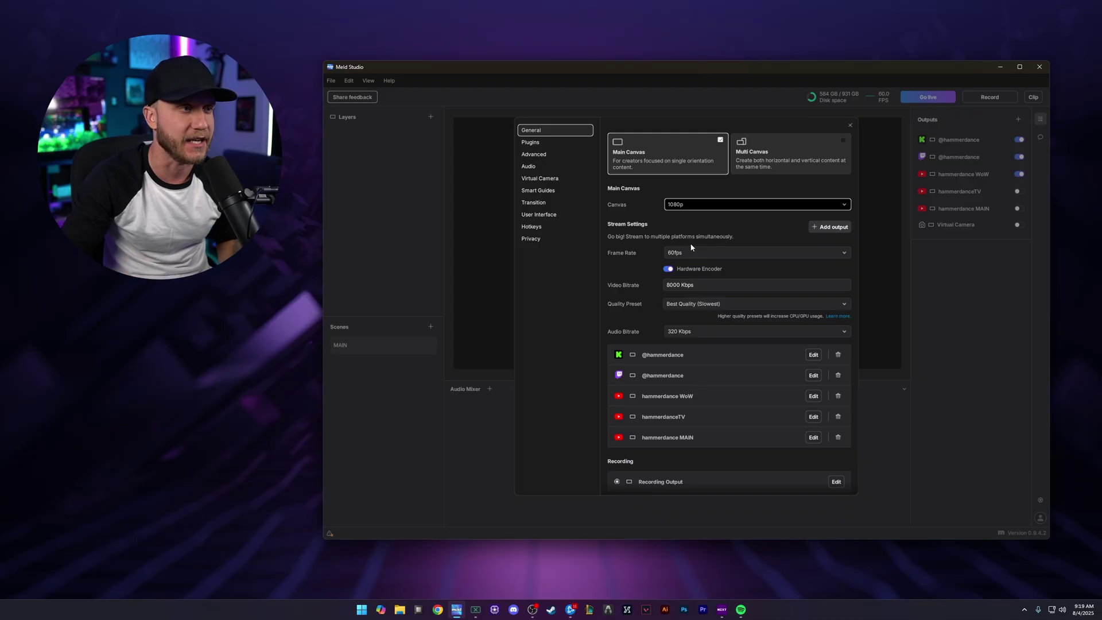
pyautogui.click(847, 255)
pyautogui.click(847, 256)
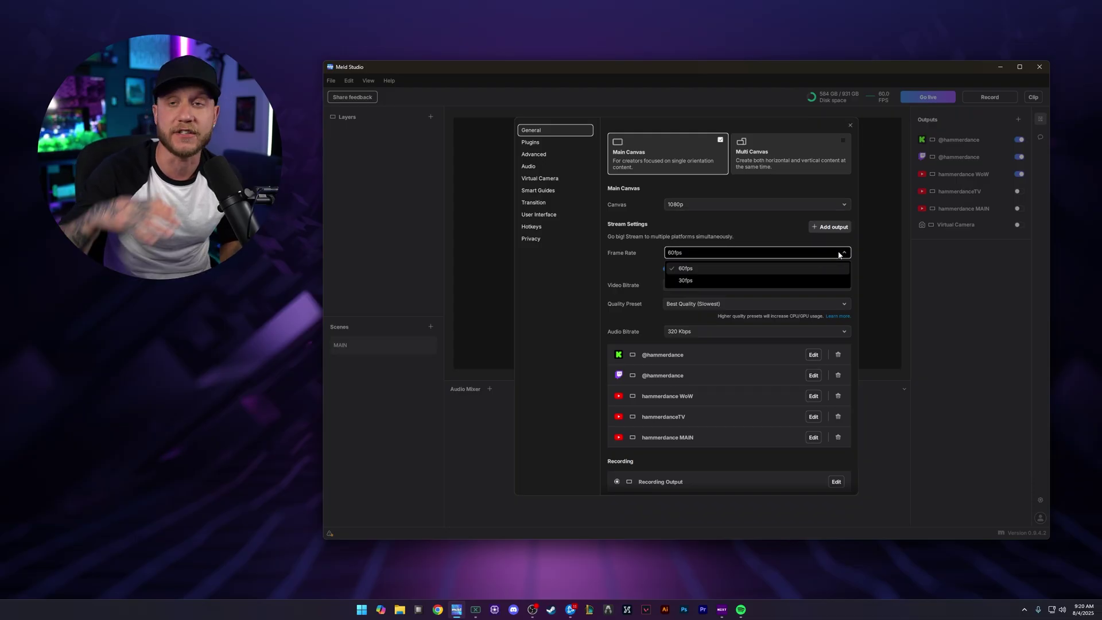
pyautogui.click(838, 254)
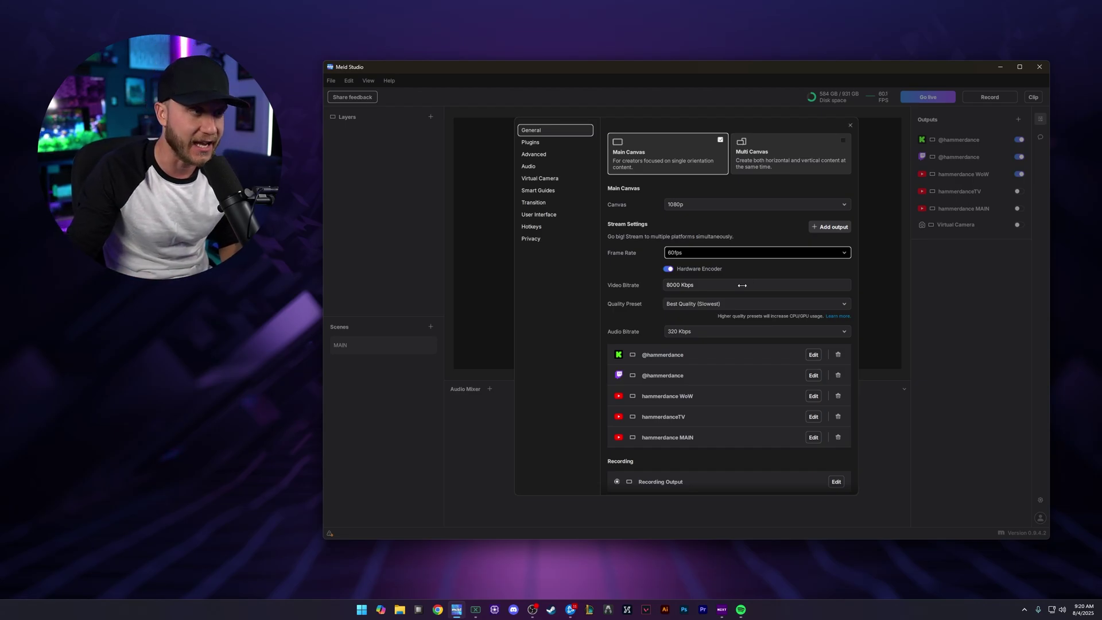
pyautogui.click(688, 308)
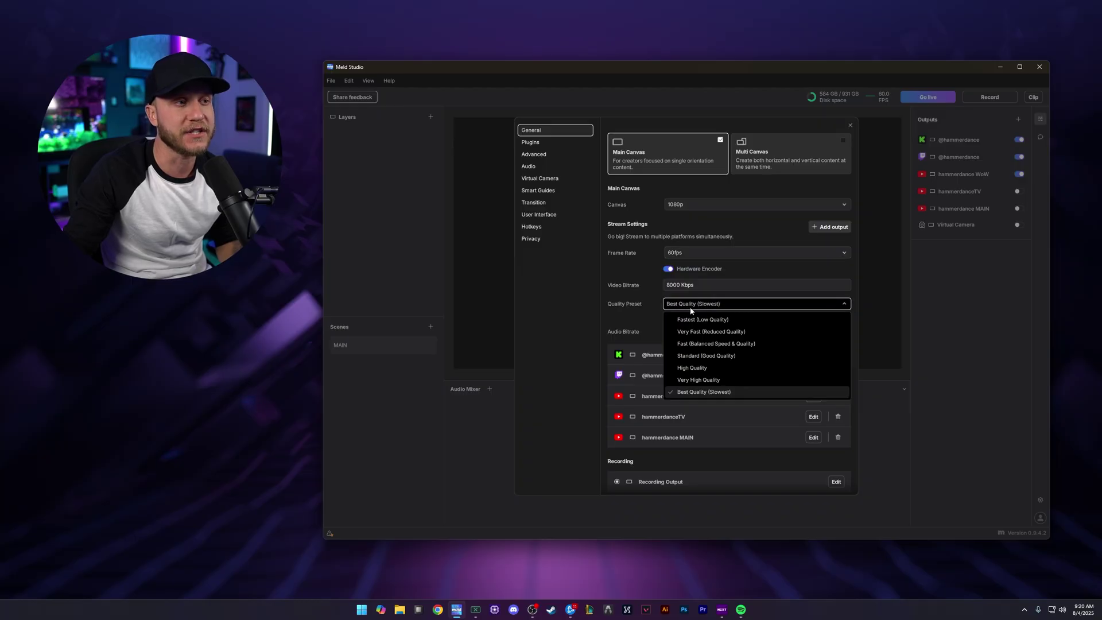
pyautogui.click(670, 333)
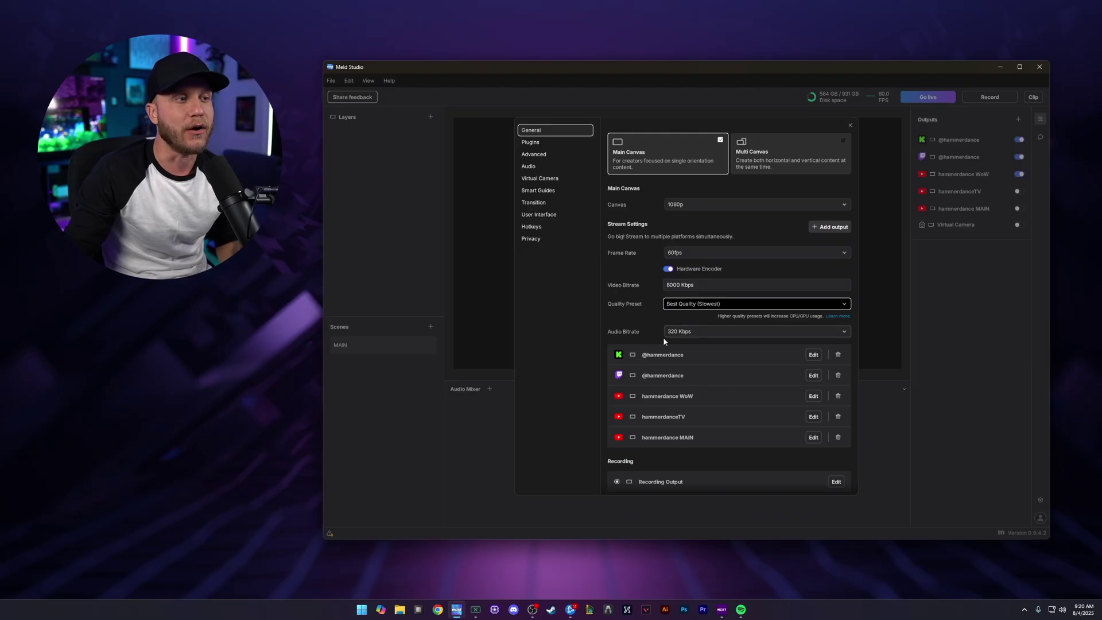
pyautogui.scroll(-1, 689, 342)
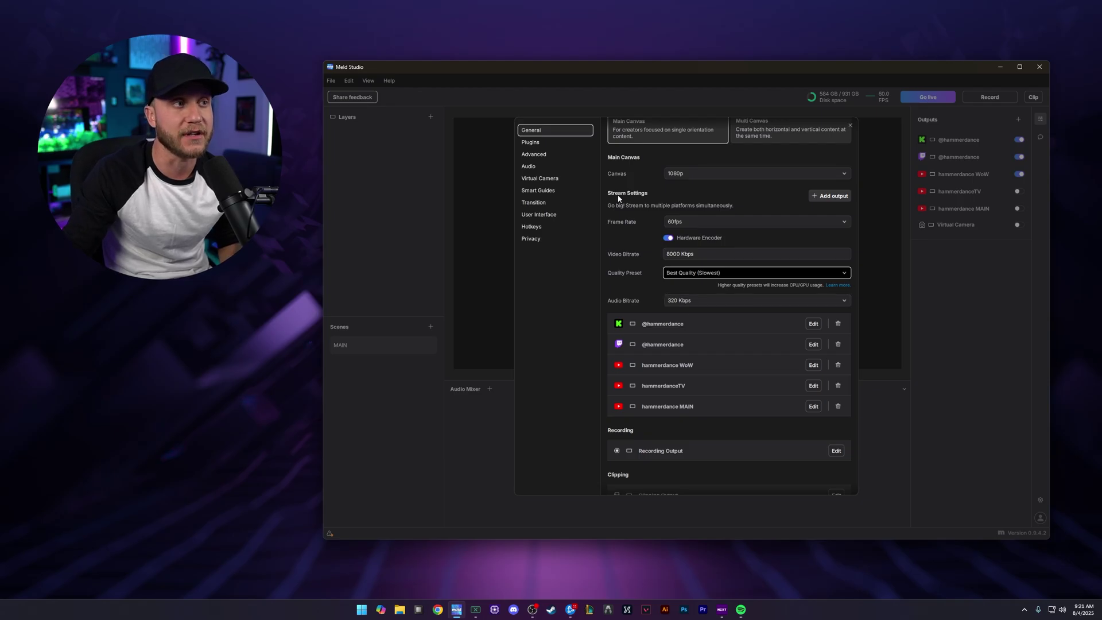
pyautogui.click(830, 195)
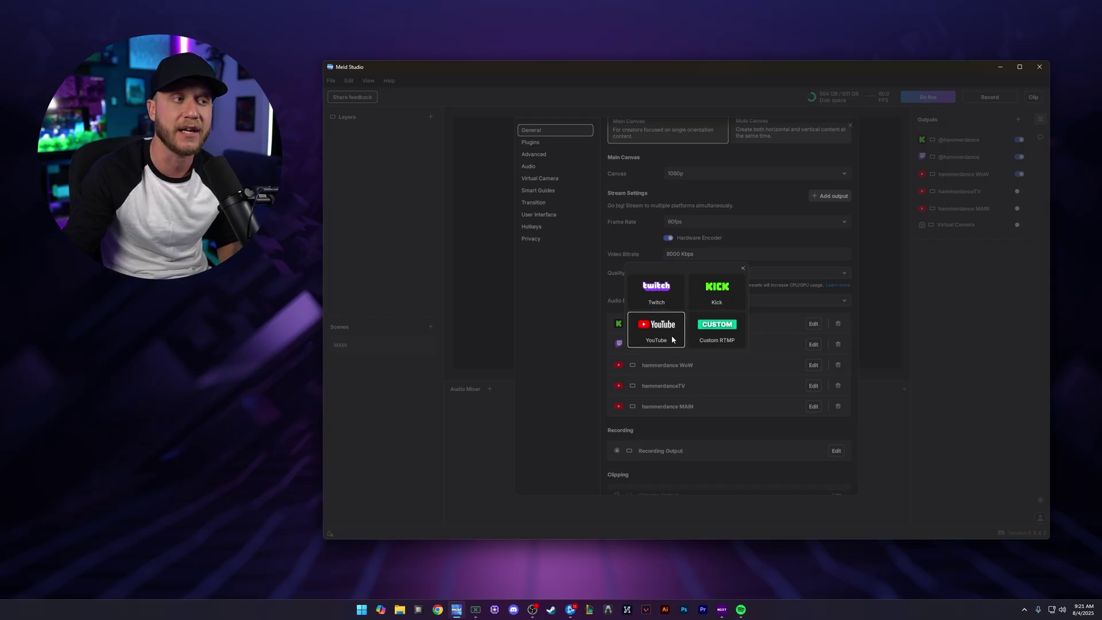
pyautogui.press('Escape')
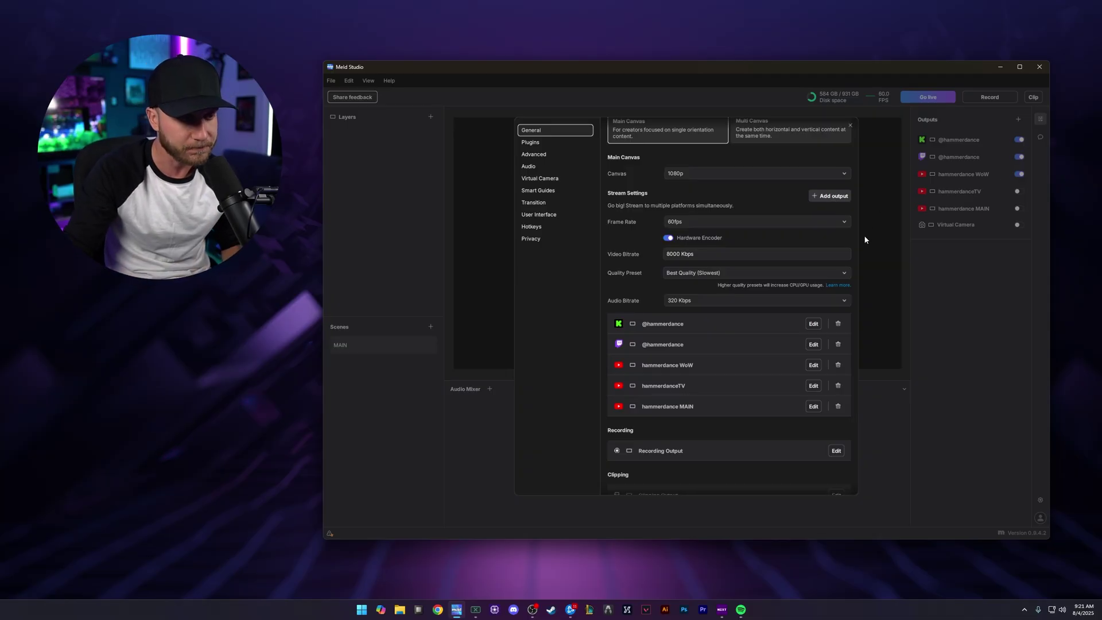
pyautogui.scroll(-2, 752, 381)
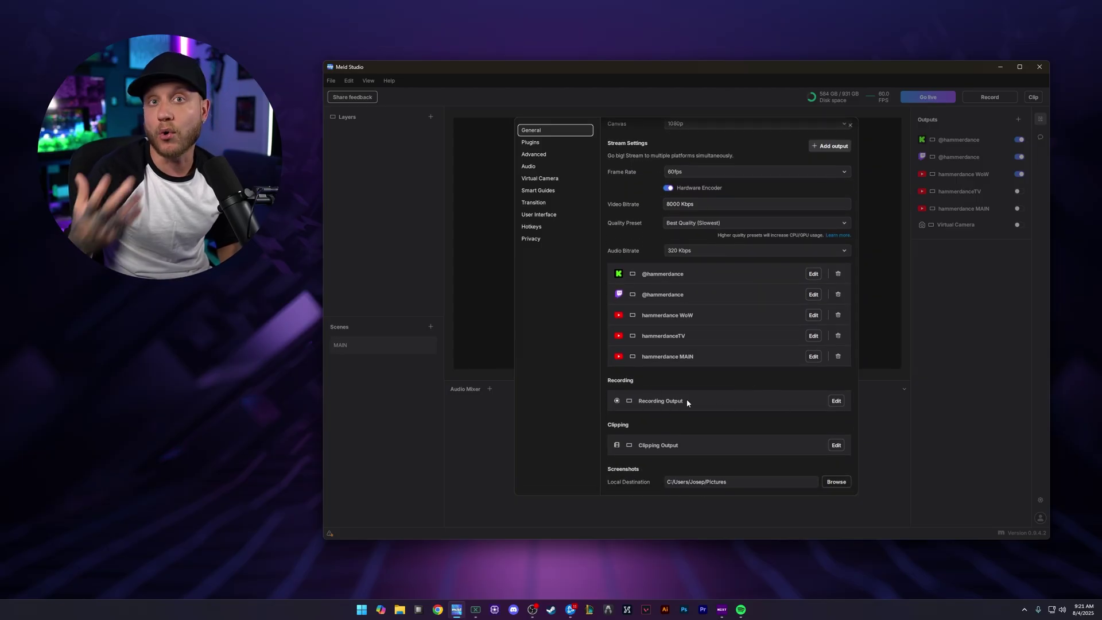
pyautogui.click(836, 402)
pyautogui.click(693, 212)
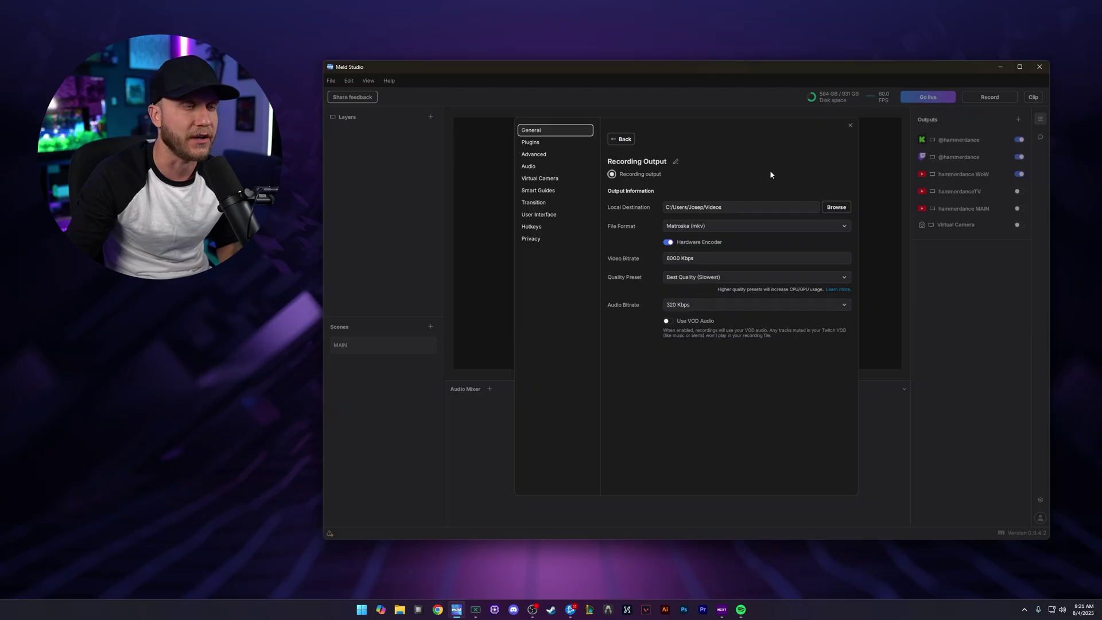
pyautogui.click(619, 139)
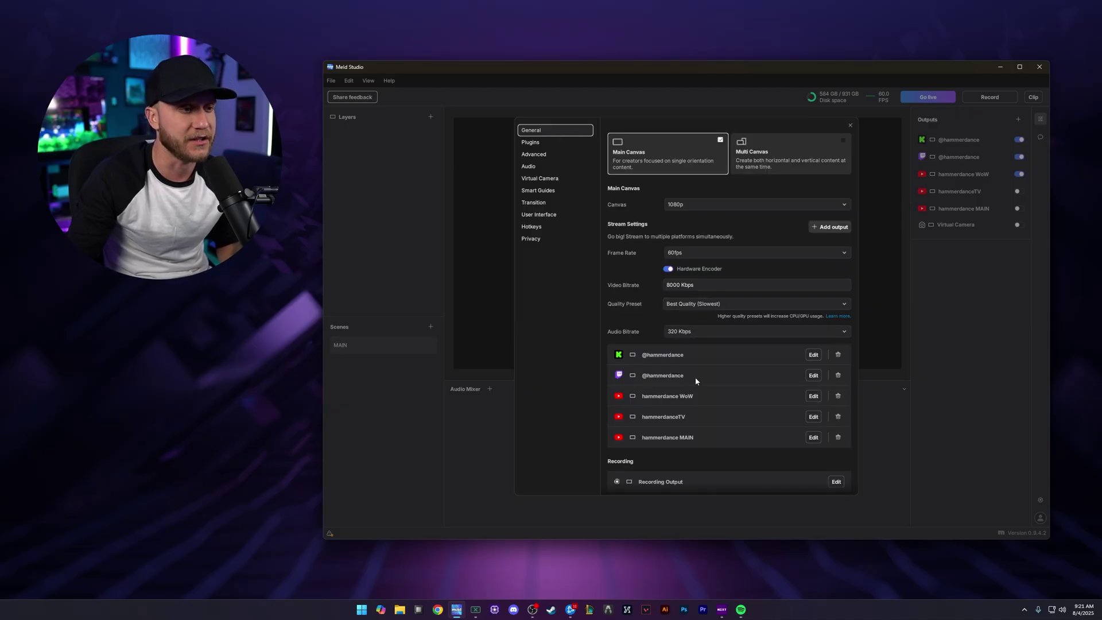
pyautogui.scroll(-3, 706, 391)
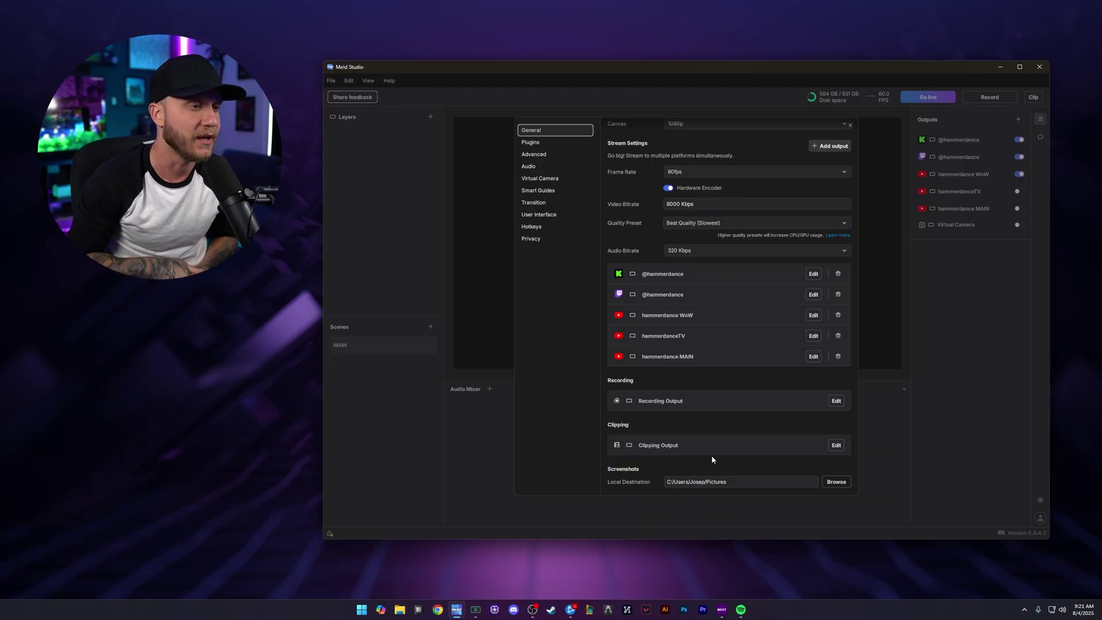
pyautogui.click(835, 447)
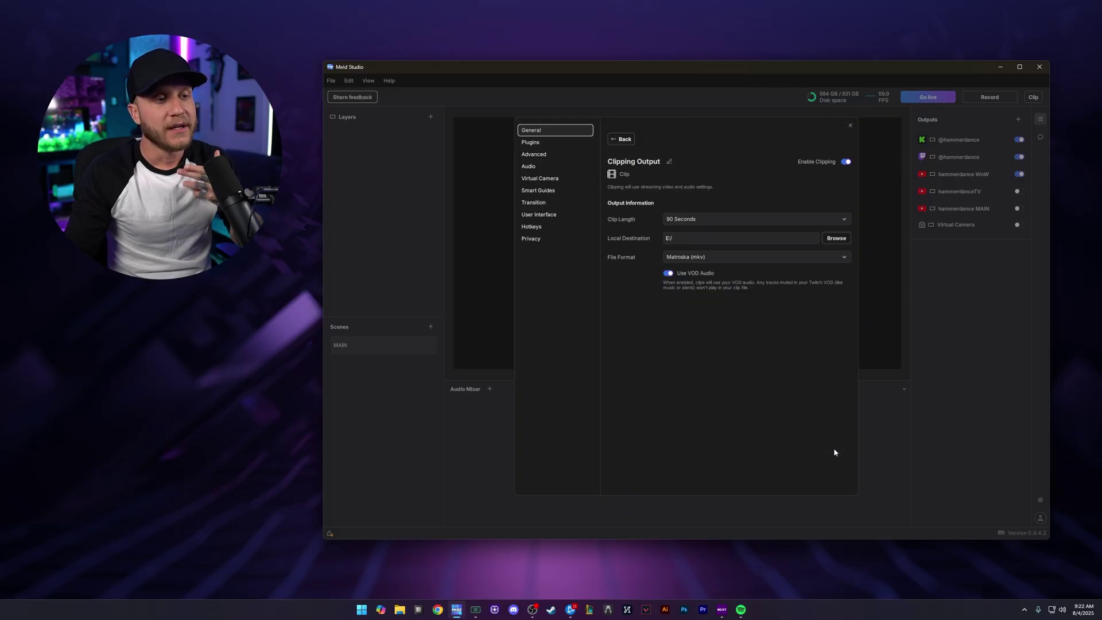
pyautogui.click(843, 220)
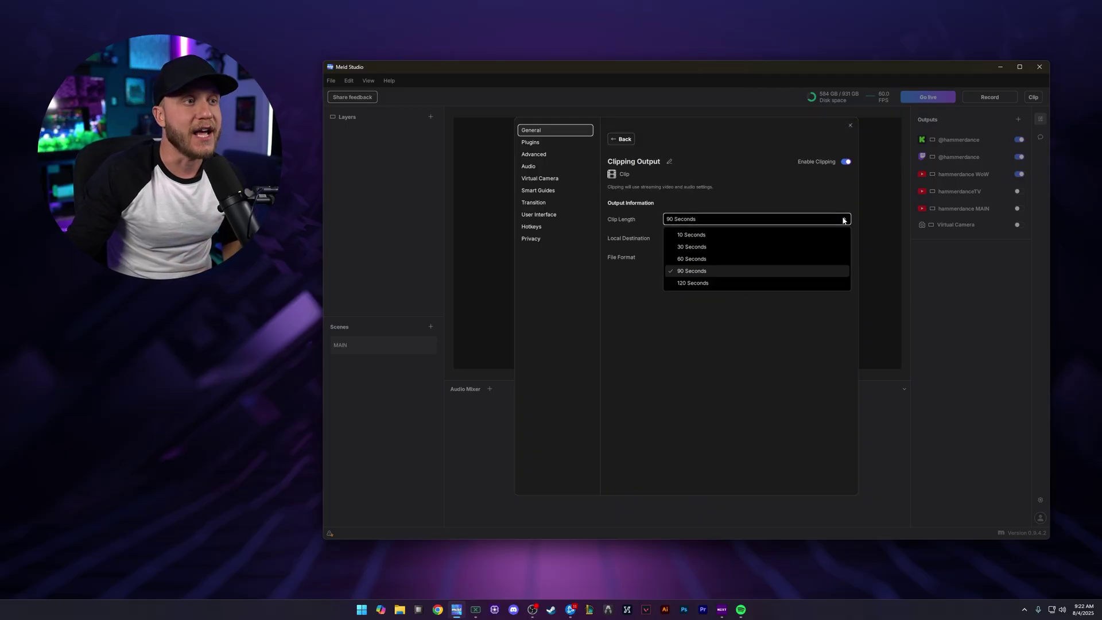
pyautogui.click(843, 221)
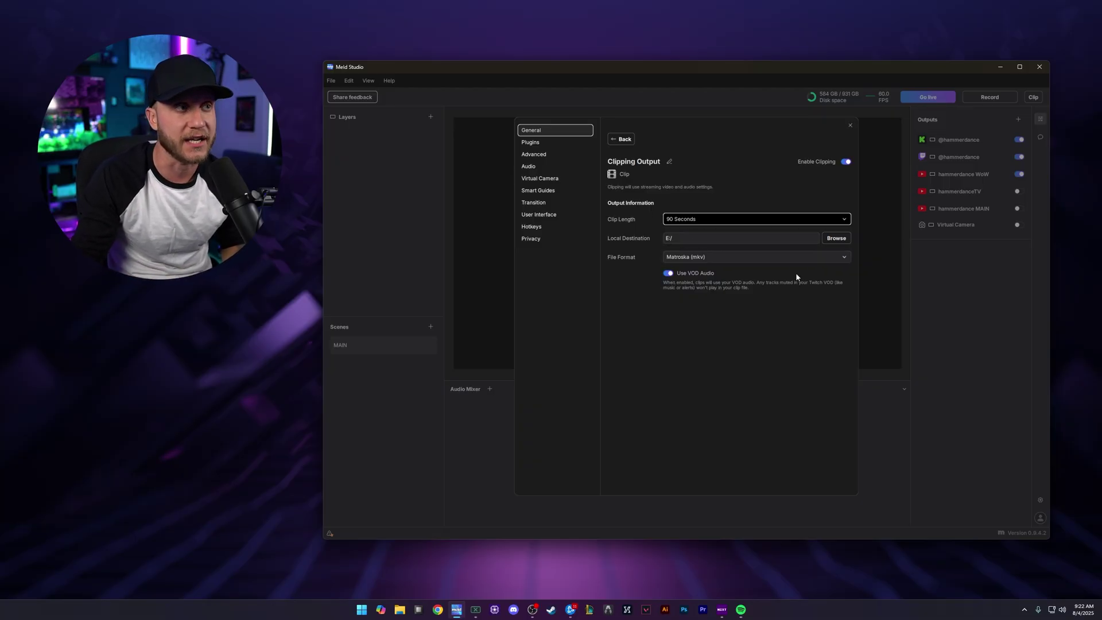
pyautogui.click(622, 141)
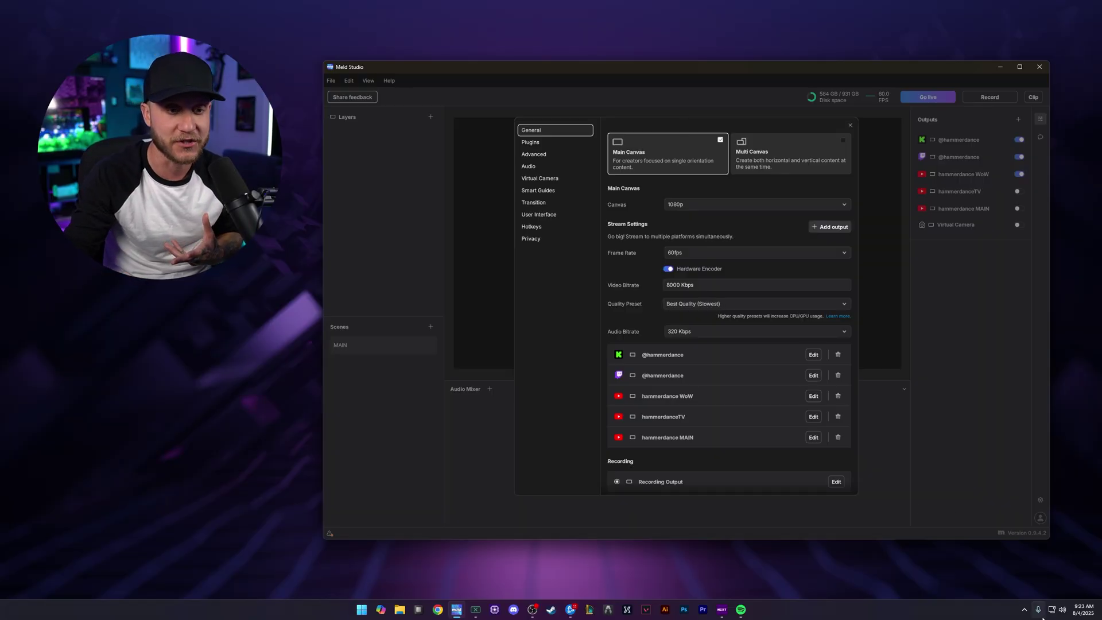
pyautogui.click(1024, 610)
pyautogui.click(1024, 532)
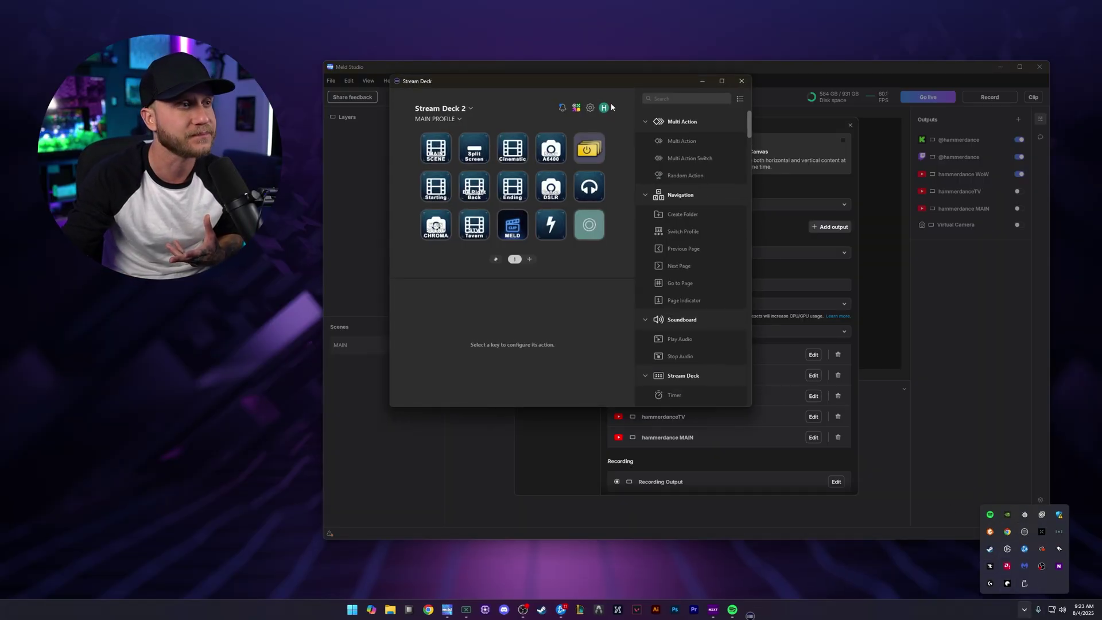
pyautogui.moveTo(533, 73); pyautogui.dragTo(603, 81)
pyautogui.click(574, 224)
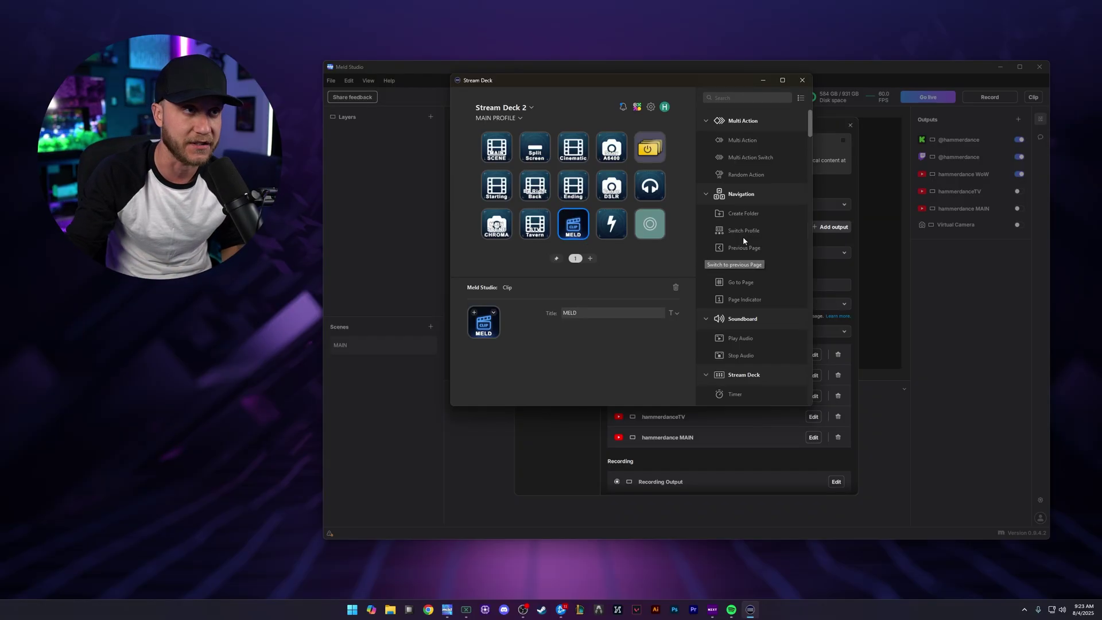
pyautogui.click(761, 81)
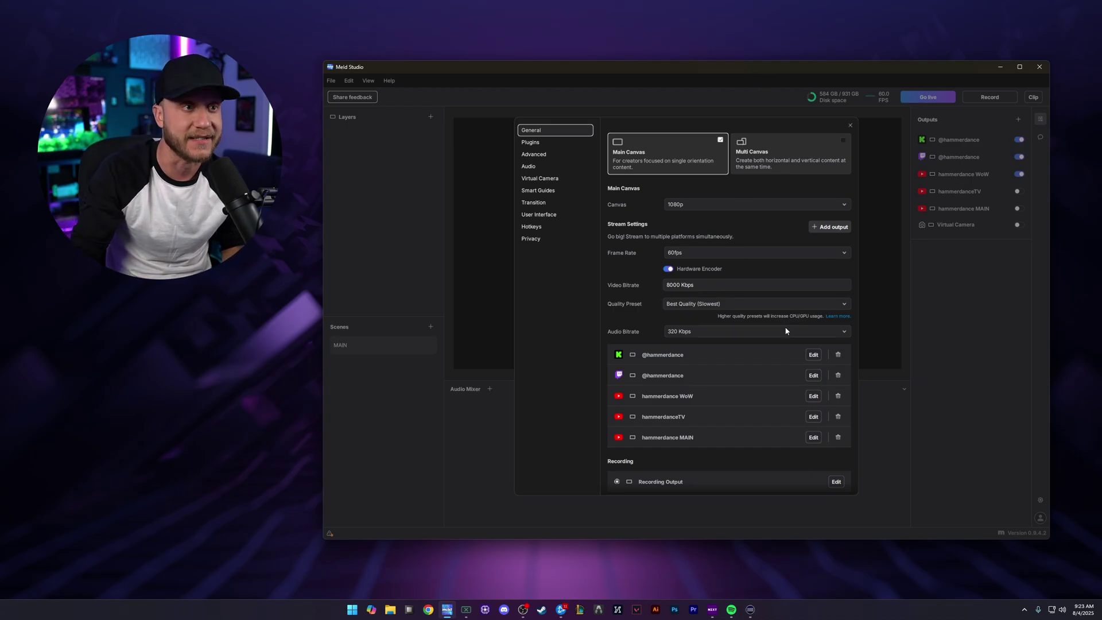
# - Browse the Plugins, Advanced, Audio Output and Virtual Camera settings pages
pyautogui.scroll(-1, 676, 342)
pyautogui.scroll(-2, 696, 356)
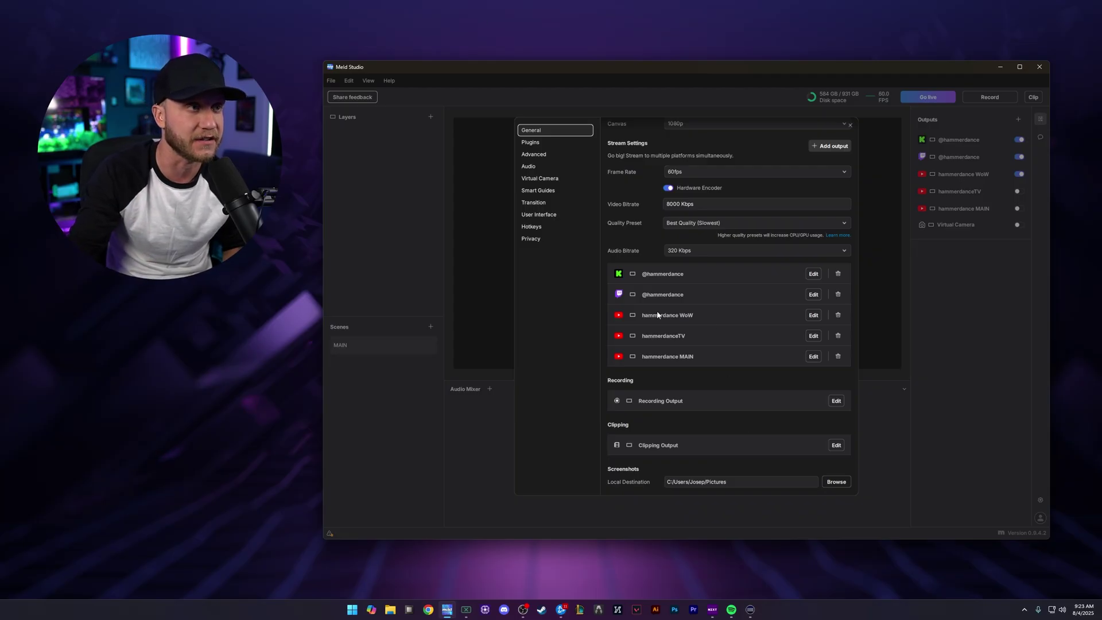
pyautogui.click(555, 144)
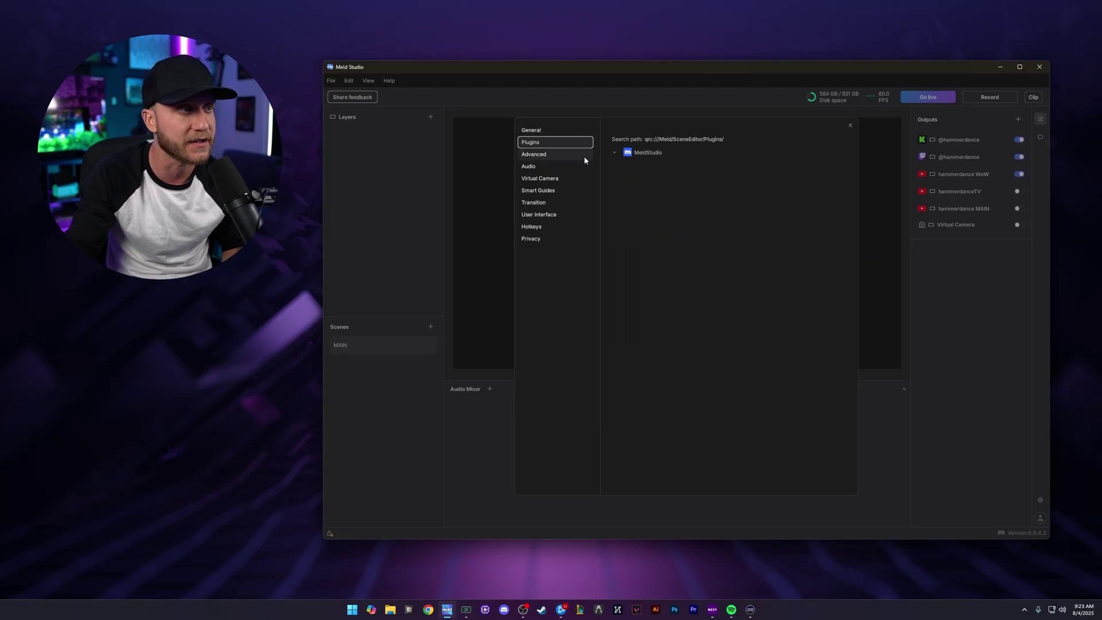
pyautogui.click(576, 159)
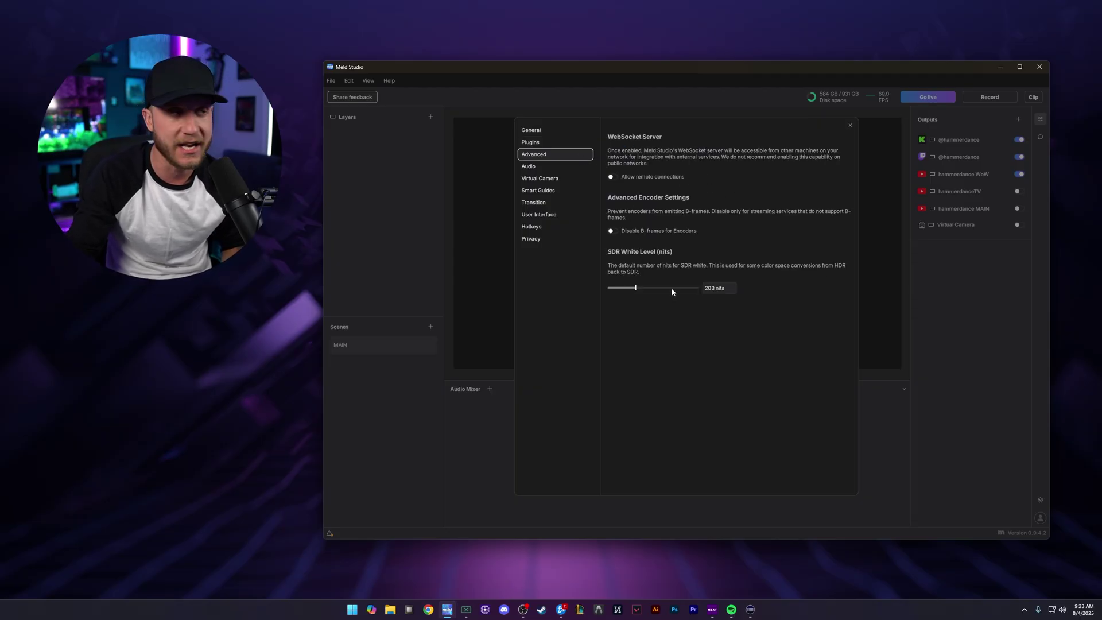
pyautogui.click(552, 166)
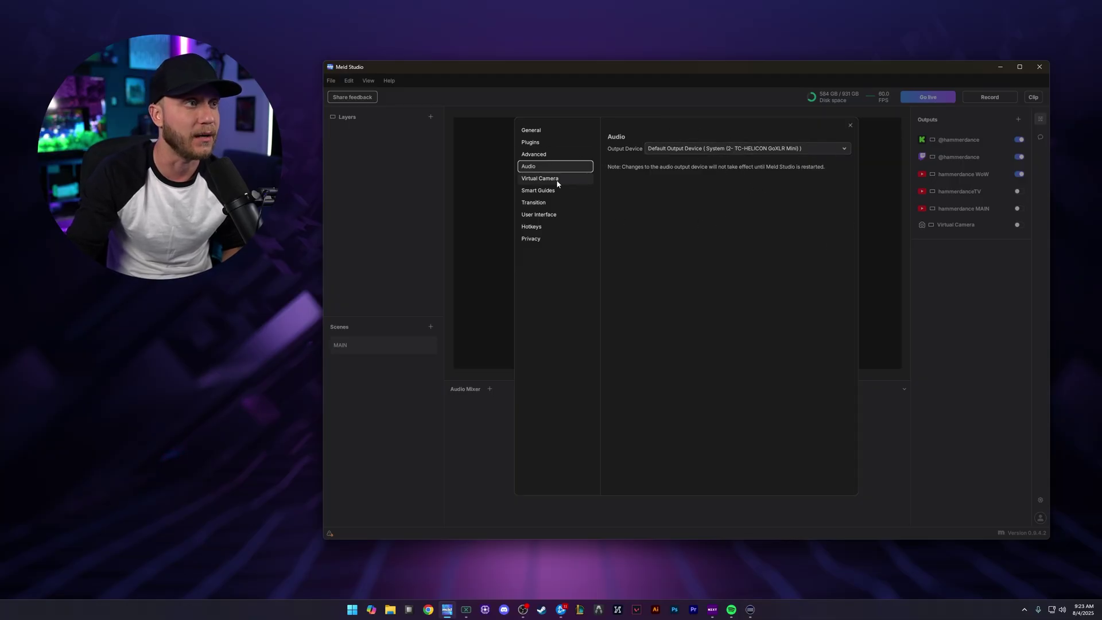
pyautogui.click(560, 180)
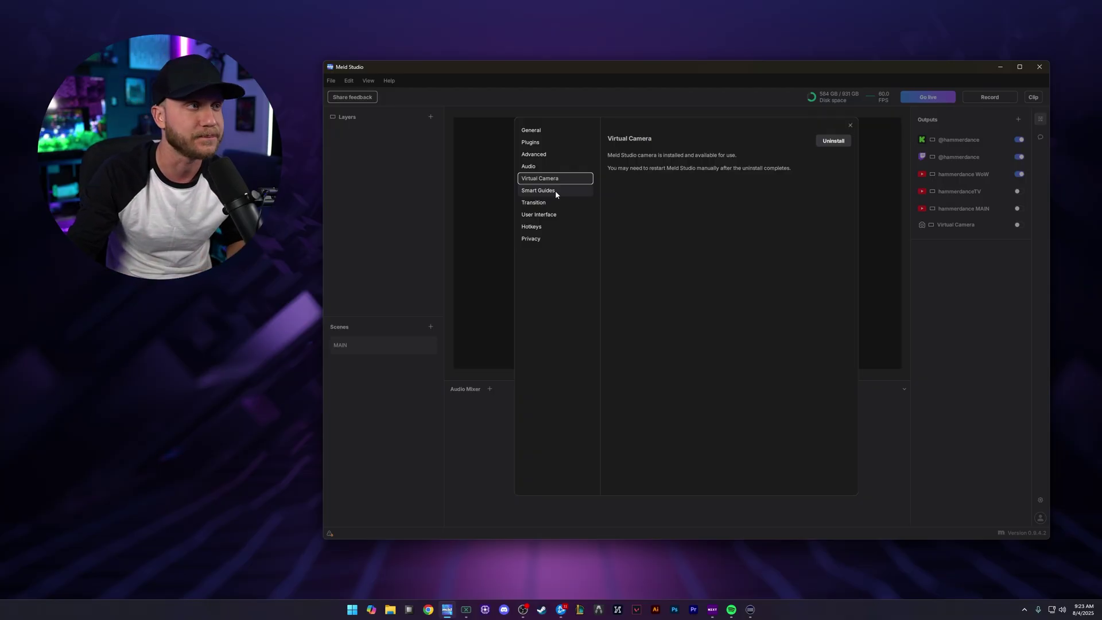
# - Review Smart Guides and Transition, keeping Cut, then go to User Interface
pyautogui.click(555, 194)
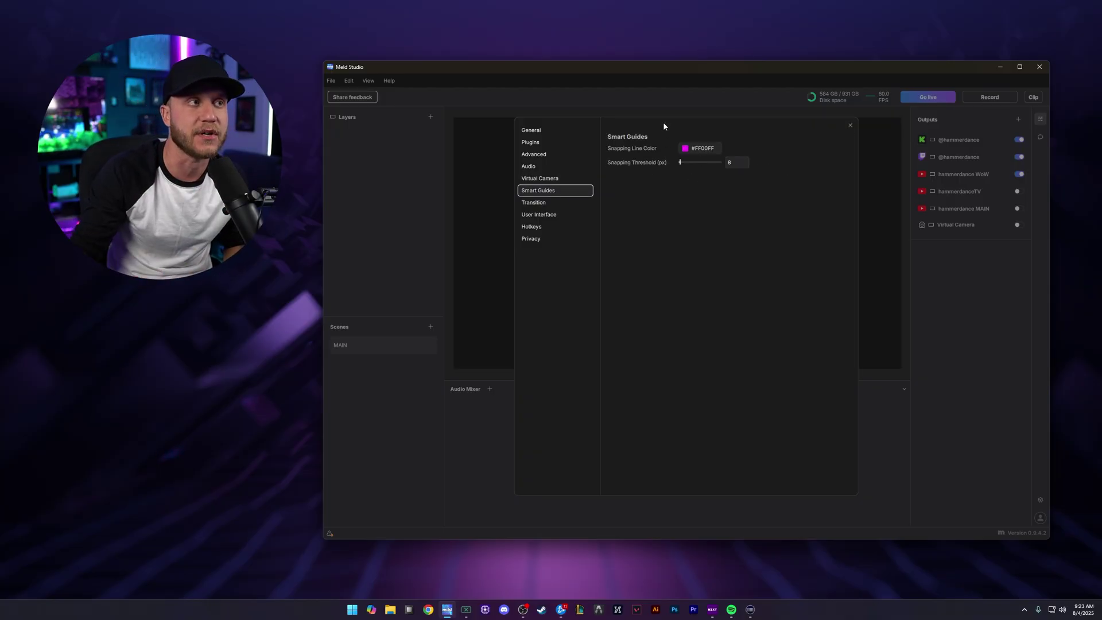
pyautogui.click(564, 203)
pyautogui.click(706, 154)
pyautogui.click(698, 166)
pyautogui.click(567, 214)
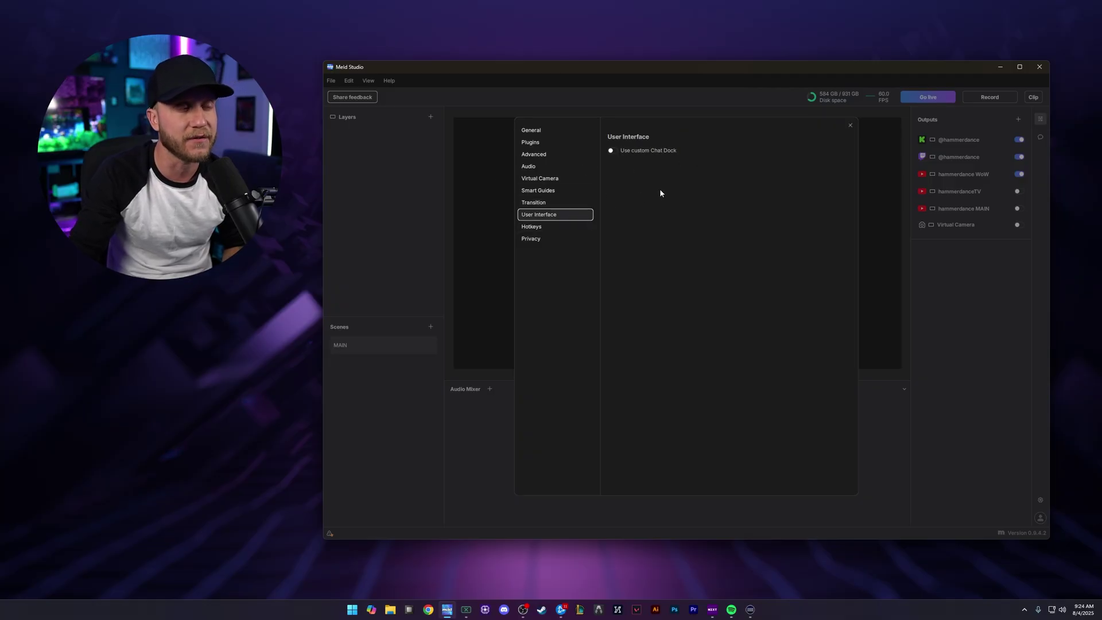
# - Turn on Use custom Chat Dock, select the Chat URL field, then view Hotkeys and Privacy
pyautogui.click(612, 151)
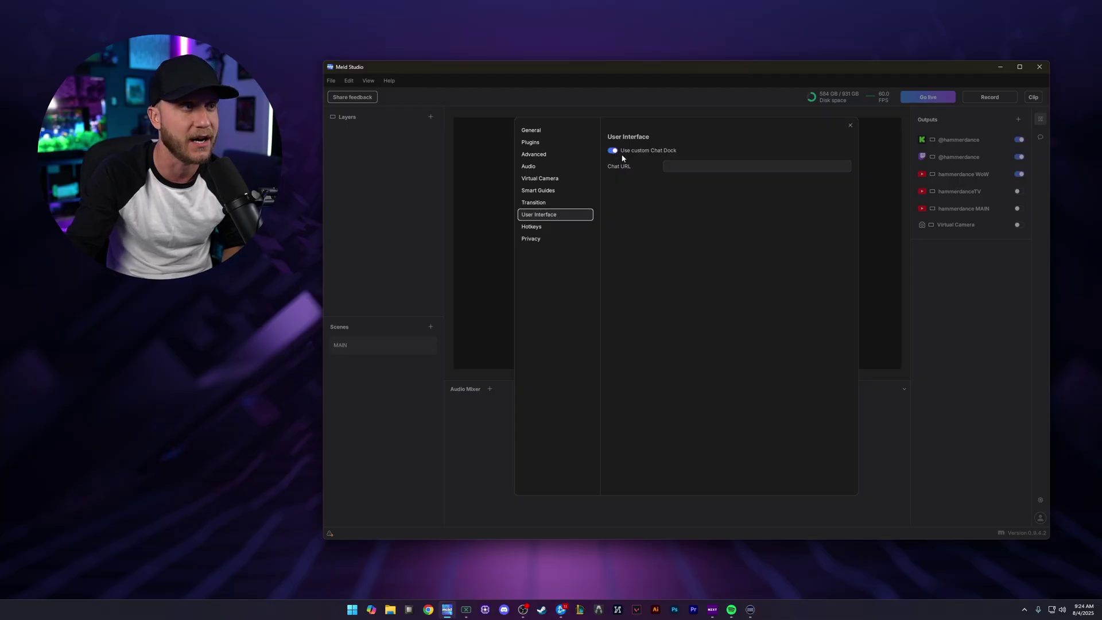
pyautogui.click(692, 170)
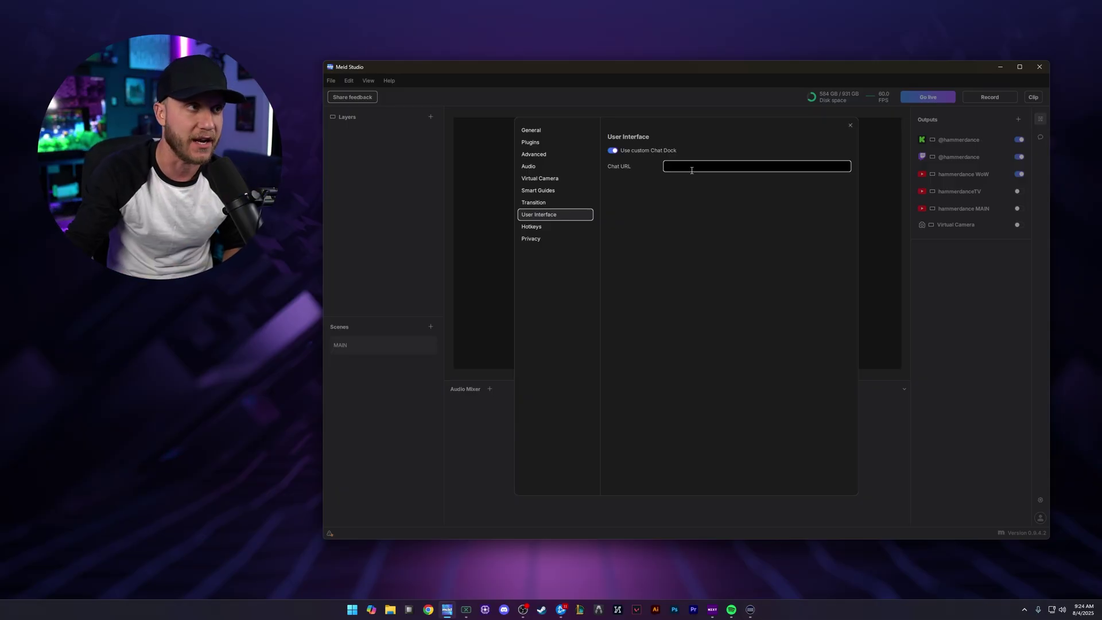
pyautogui.click(583, 229)
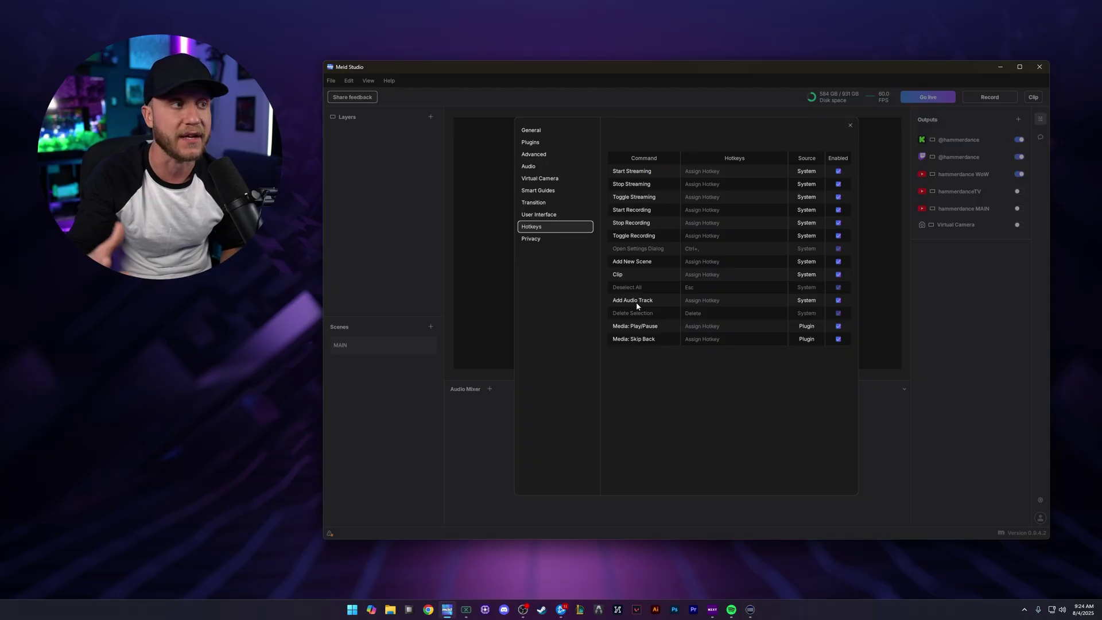
pyautogui.click(559, 240)
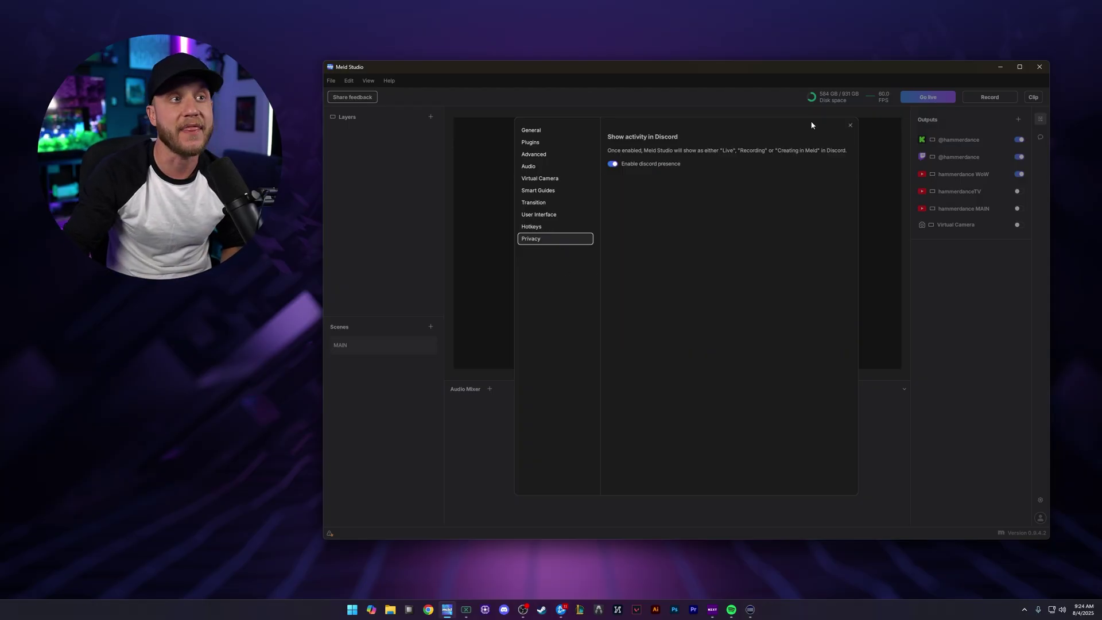
# - Close Settings and add a Video device layer using the Insta360 Link camera
pyautogui.click(850, 126)
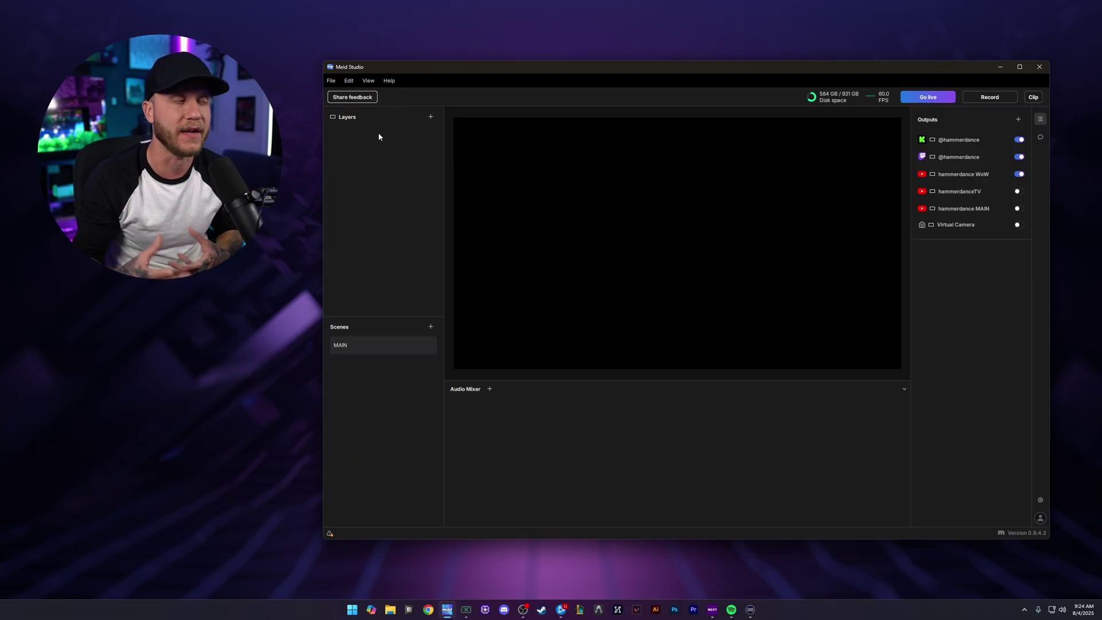
pyautogui.click(429, 119)
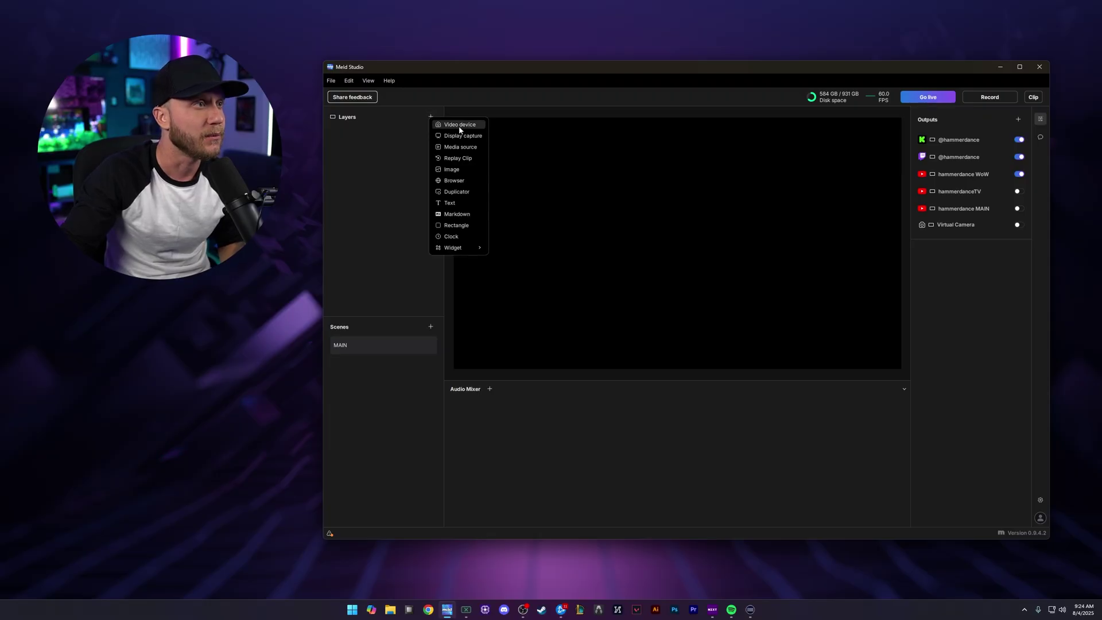
pyautogui.click(450, 124)
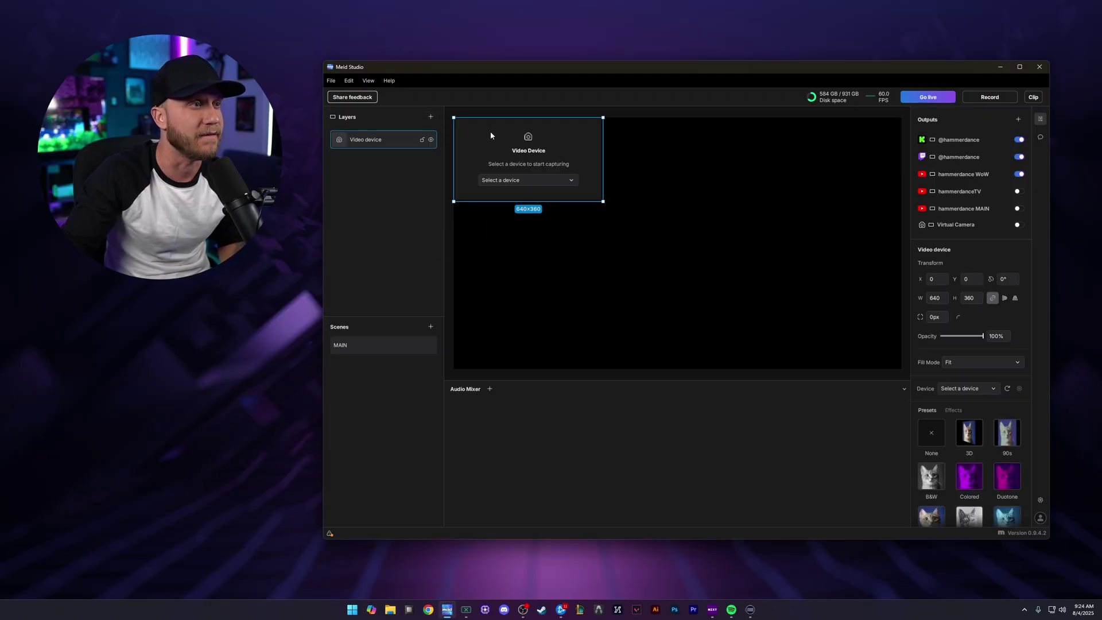
pyautogui.moveTo(540, 143); pyautogui.dragTo(567, 165)
pyautogui.click(556, 210)
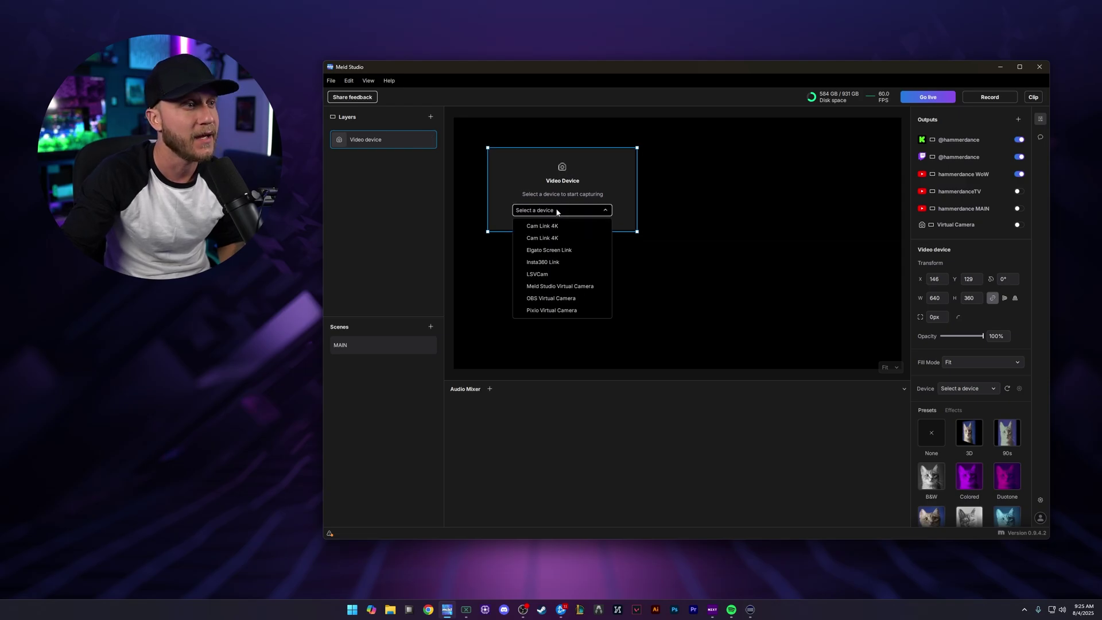
pyautogui.click(545, 262)
# - Resize the webcam layer to 472×266 in the lower-left corner and lock it
pyautogui.moveTo(688, 223); pyautogui.dragTo(617, 184)
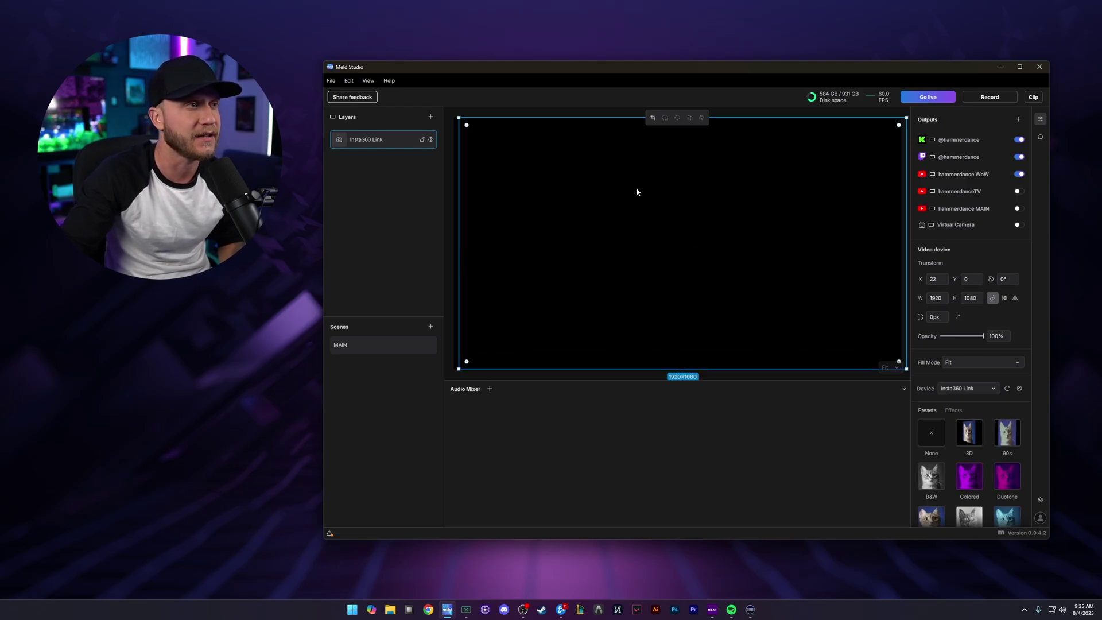
pyautogui.moveTo(457, 117); pyautogui.dragTo(772, 293)
pyautogui.moveTo(855, 336); pyautogui.dragTo(550, 324)
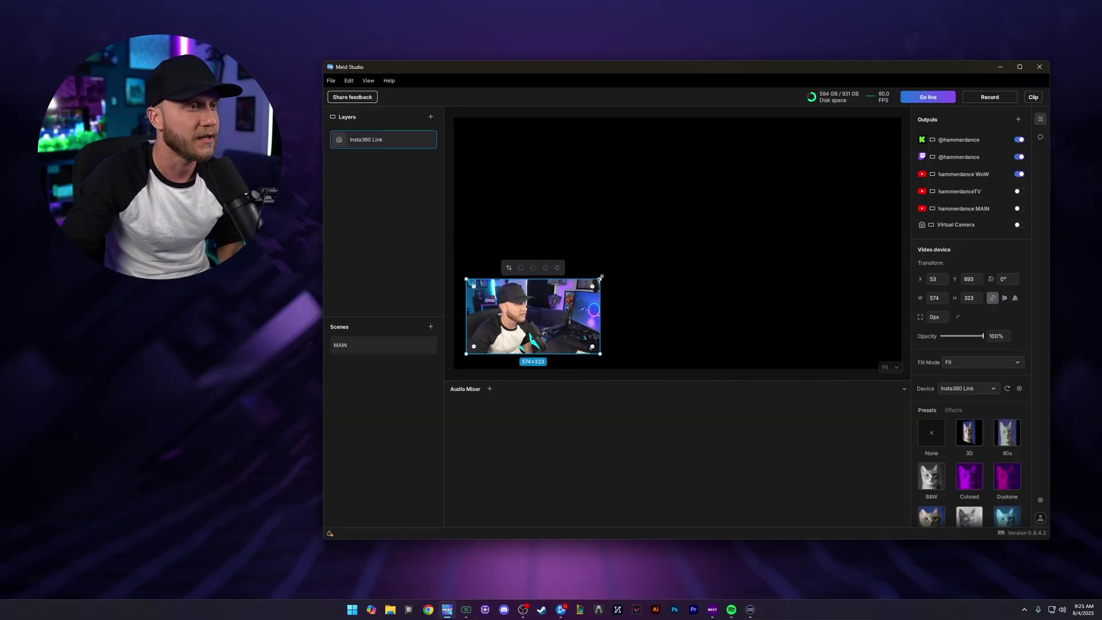
pyautogui.moveTo(601, 277); pyautogui.dragTo(527, 319)
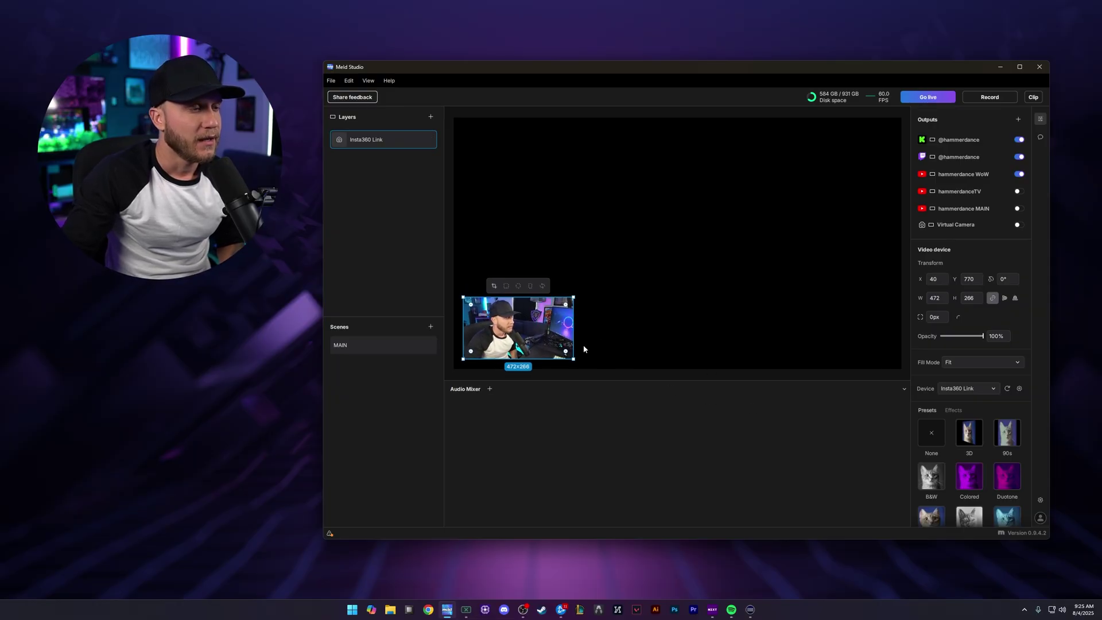
pyautogui.click(422, 140)
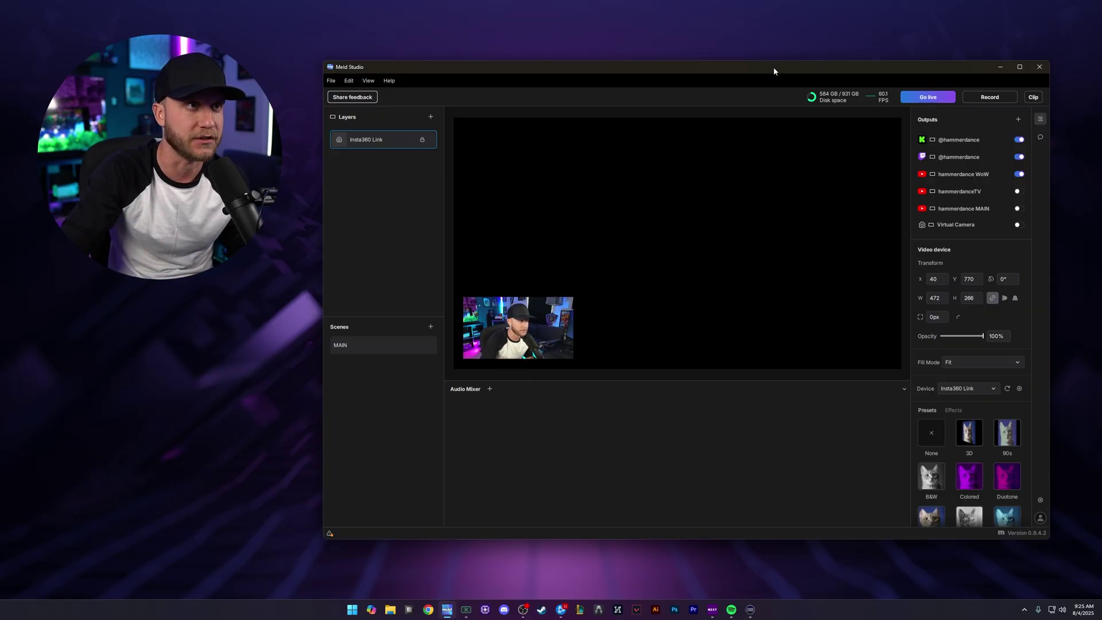
# - Try the Pixel Cam and Hologram presets on the webcam, then apply Scanlines
pyautogui.moveTo(775, 70); pyautogui.dragTo(750, 59)
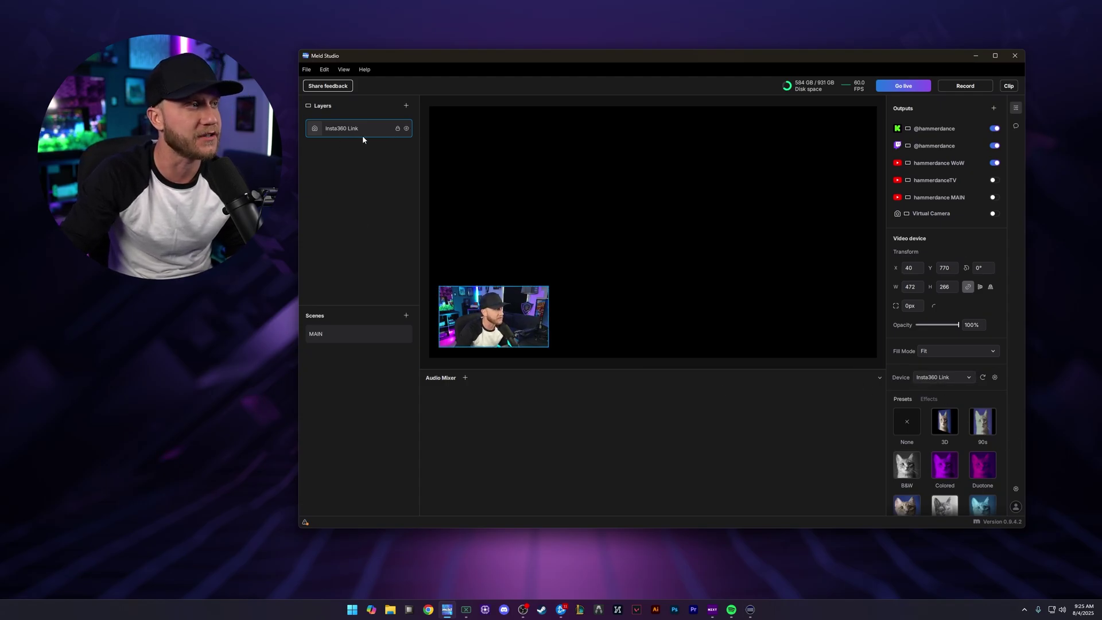
pyautogui.scroll(-2, 959, 386)
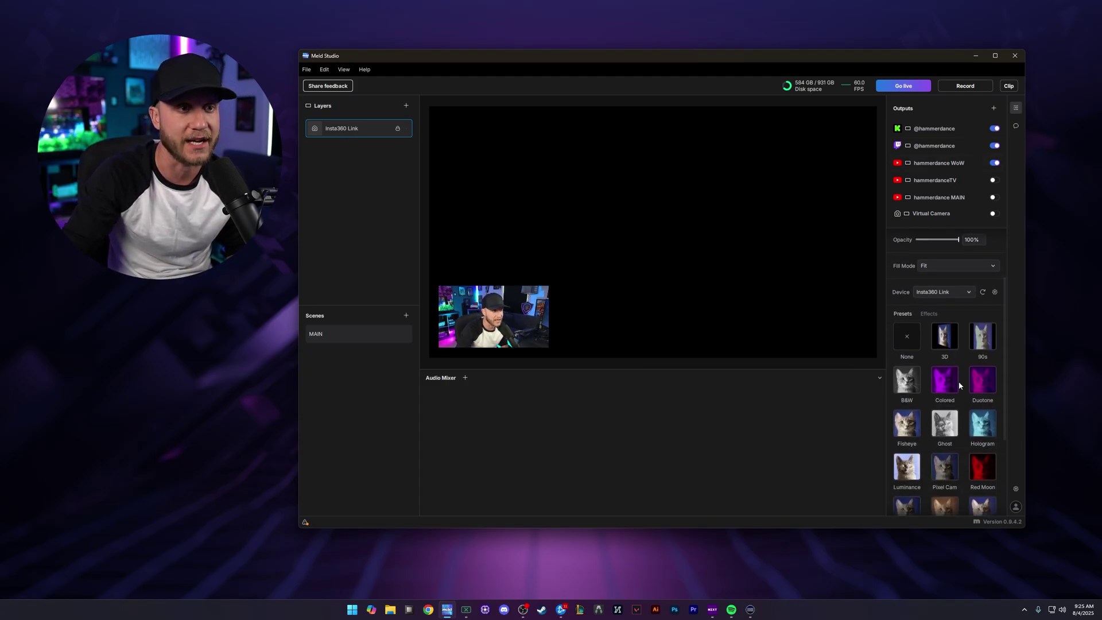
pyautogui.scroll(-1, 959, 386)
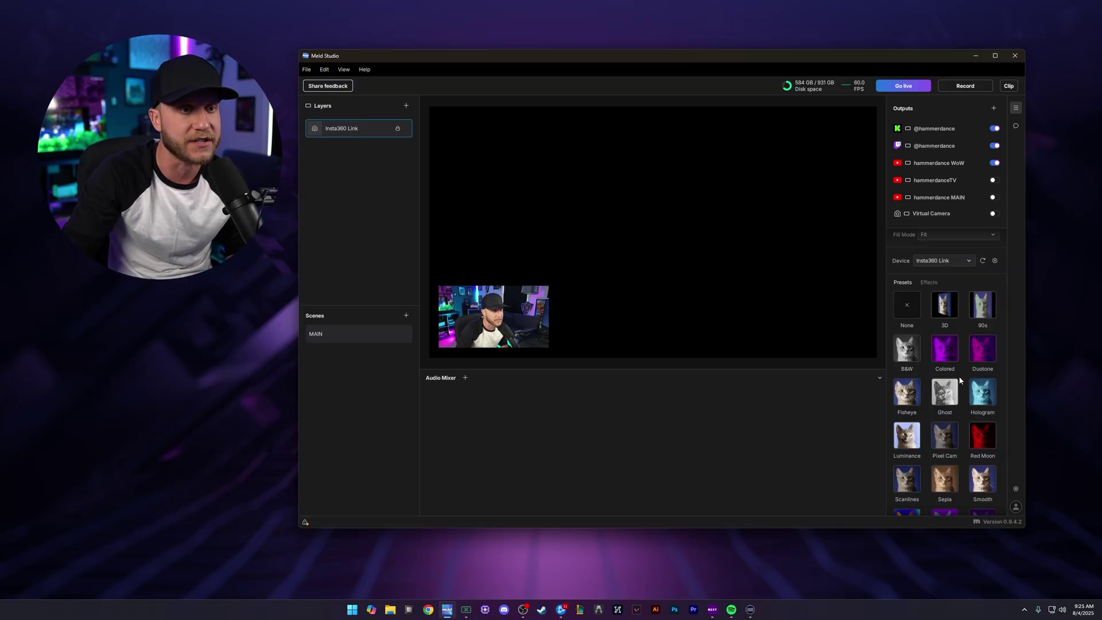
pyautogui.scroll(-1, 959, 380)
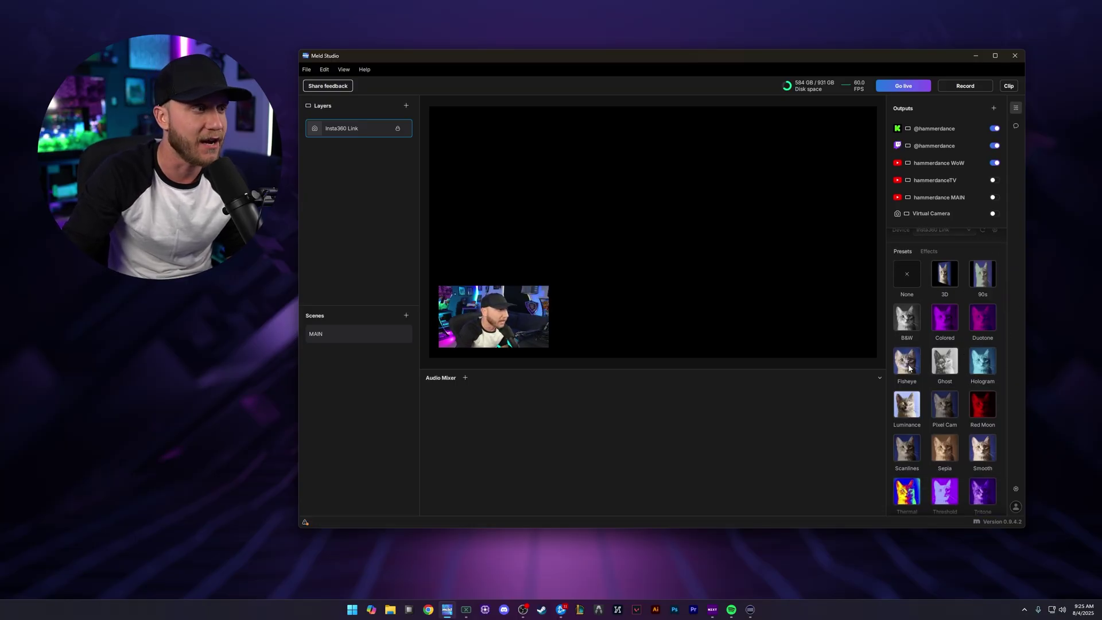
pyautogui.click(944, 405)
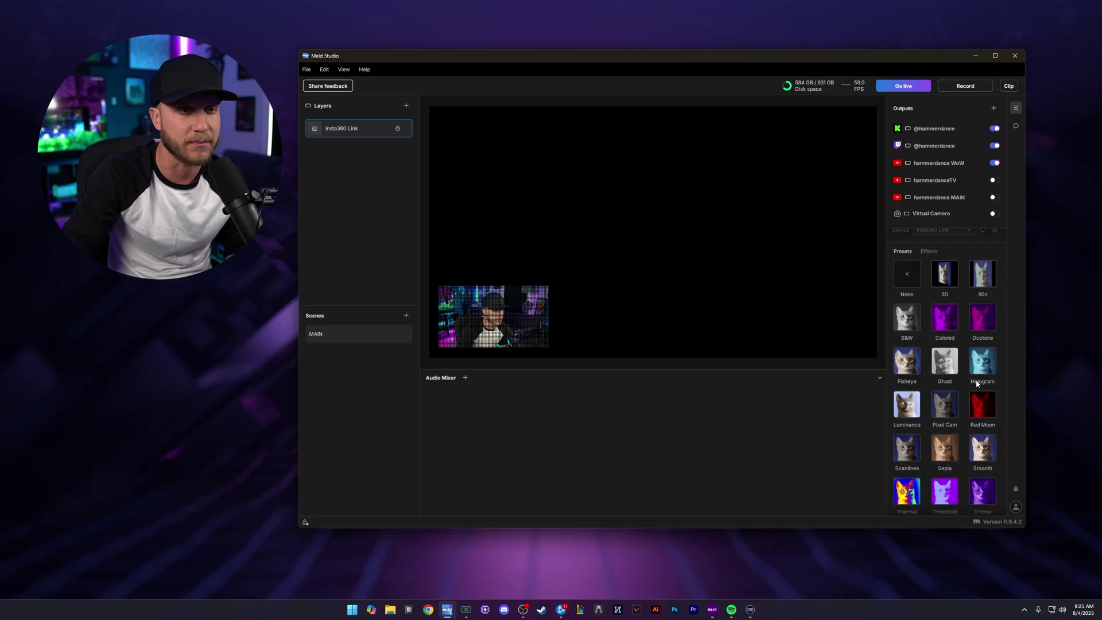
pyautogui.click(985, 365)
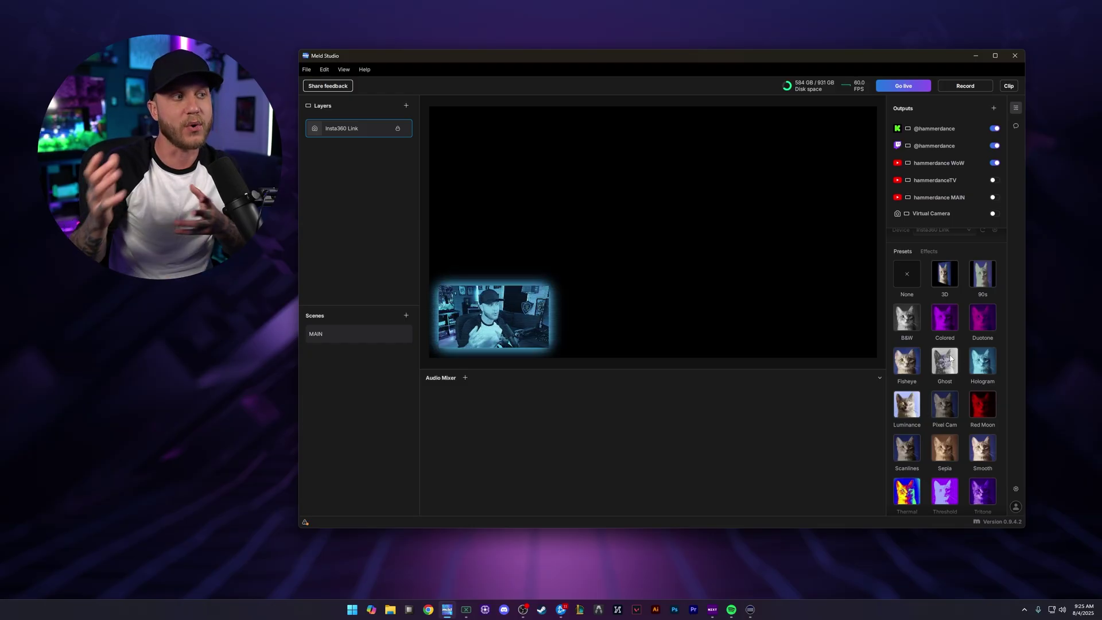
pyautogui.scroll(-1, 930, 390)
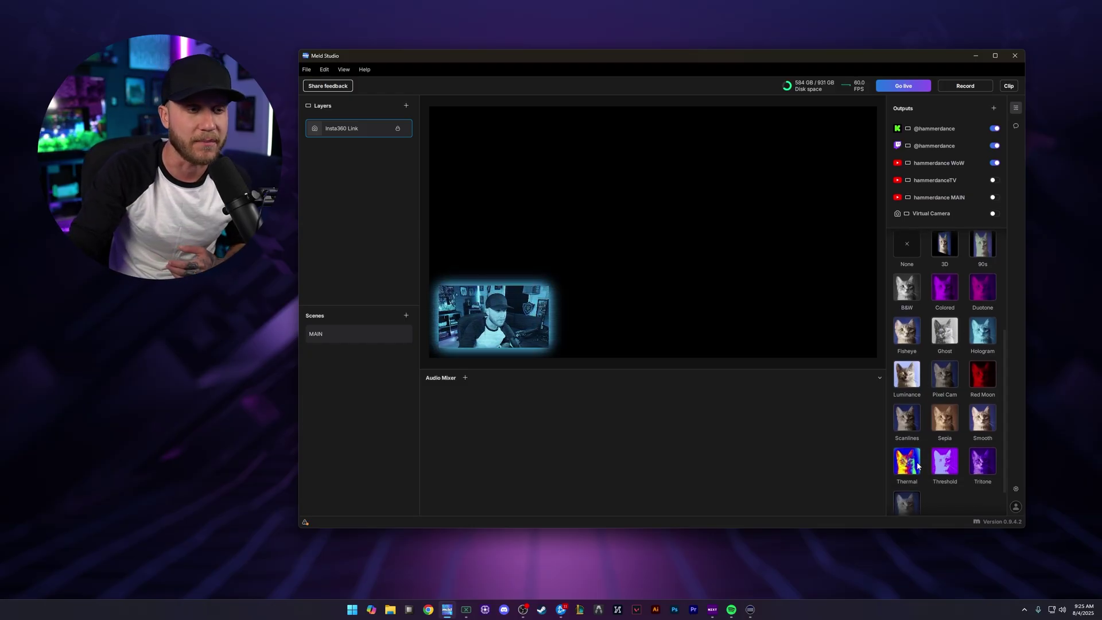
pyautogui.click(905, 428)
pyautogui.scroll(3, 910, 390)
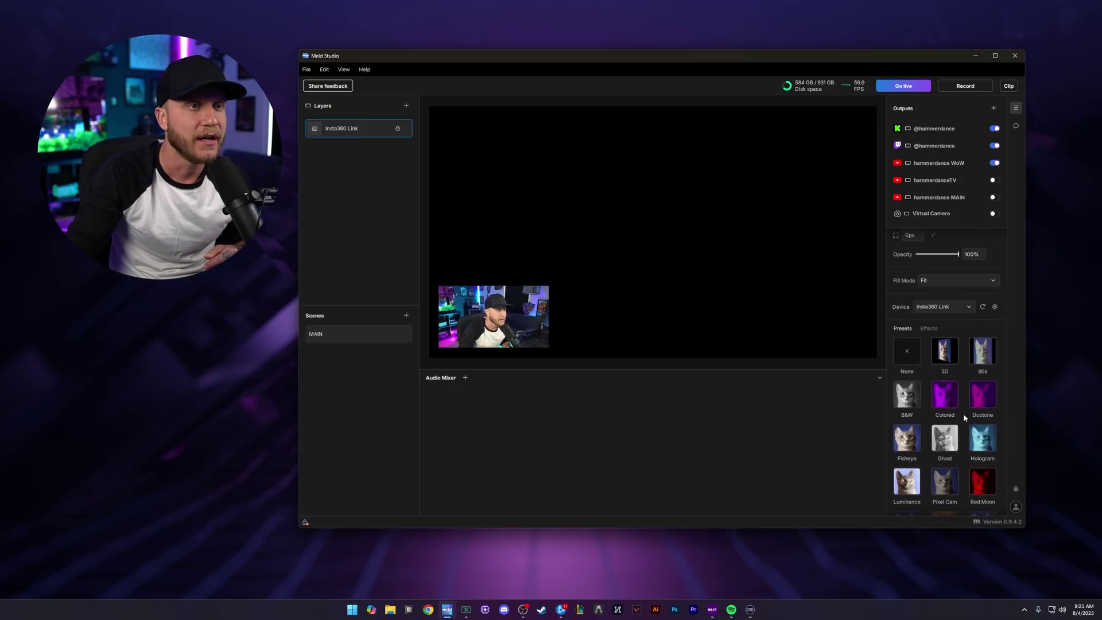
pyautogui.scroll(2, 964, 418)
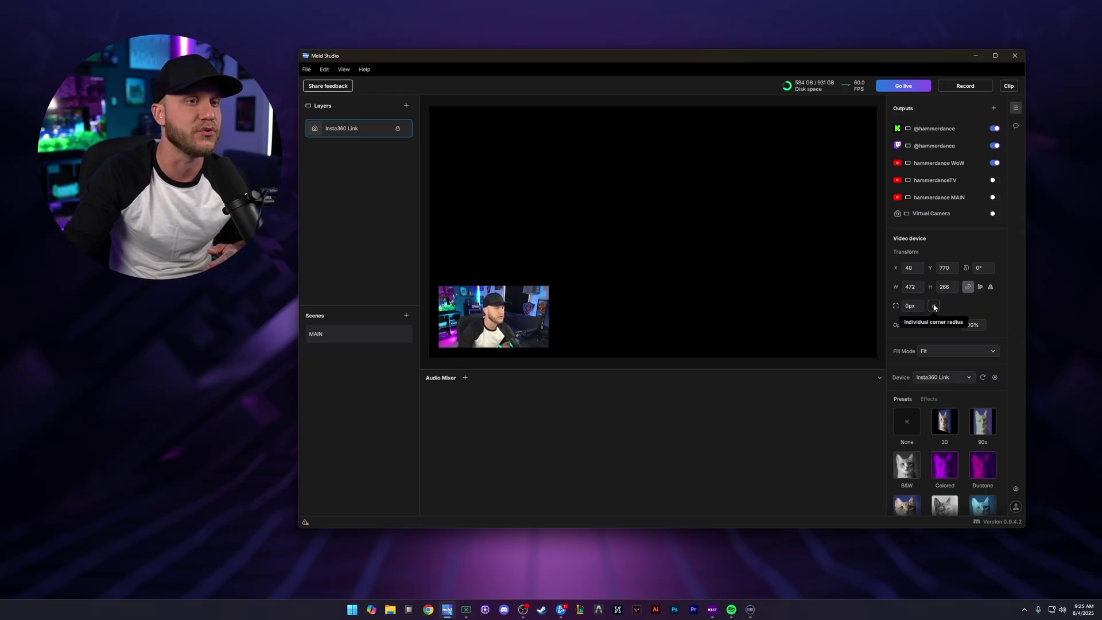
# - Experiment with webcam corner radii (65, 45, 91px), then reset all four corners to 0px
pyautogui.scroll(-6, 936, 307)
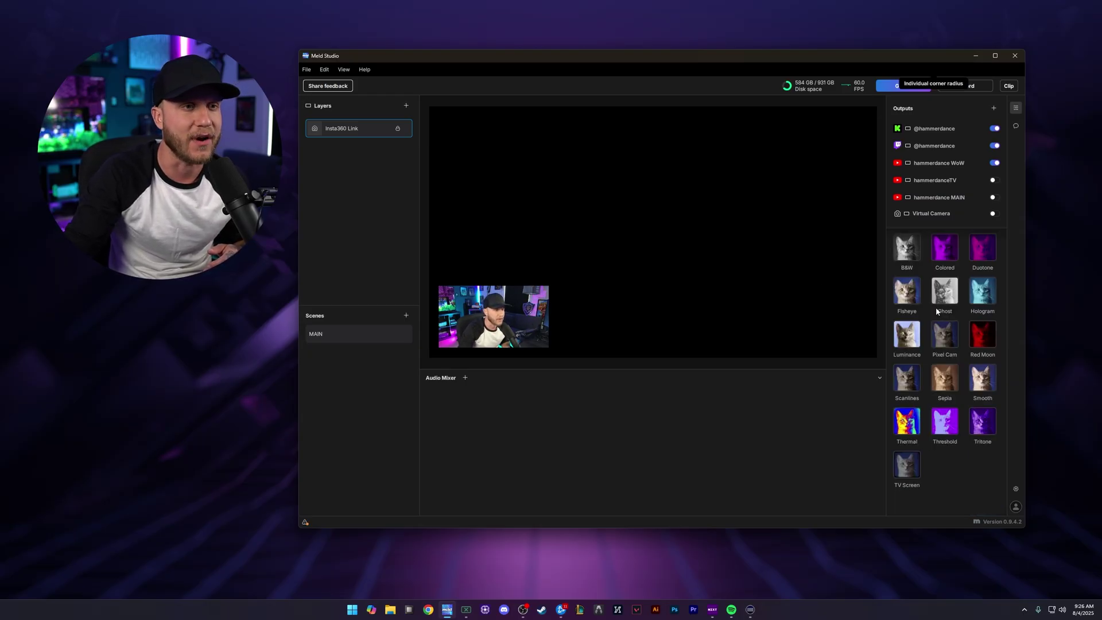
pyautogui.scroll(3, 938, 345)
pyautogui.scroll(3, 937, 358)
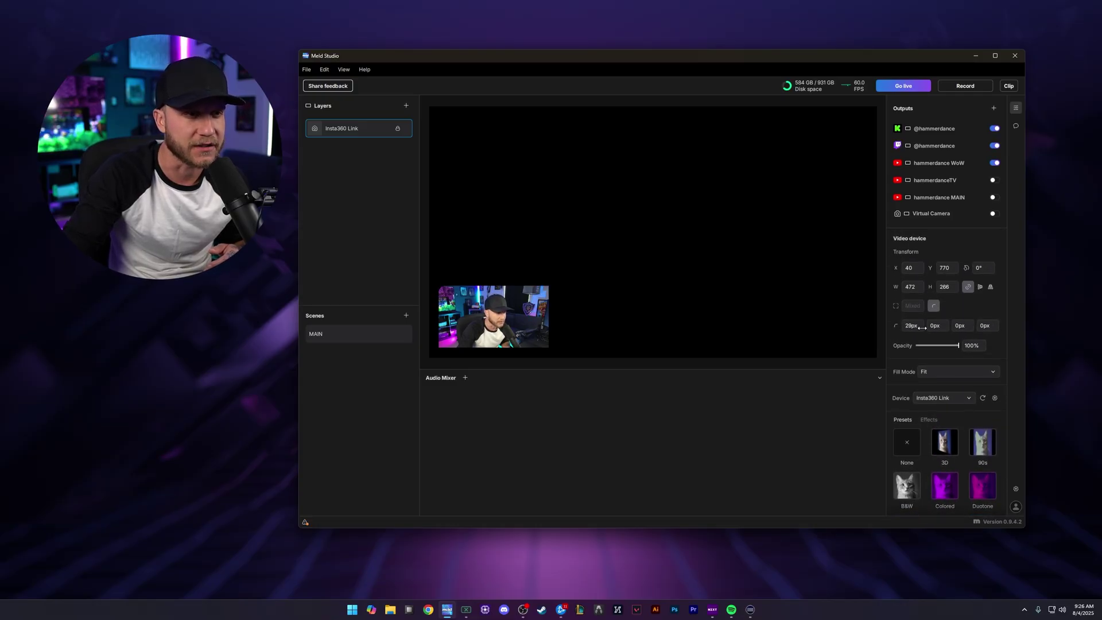
pyautogui.moveTo(936, 326); pyautogui.dragTo(937, 327)
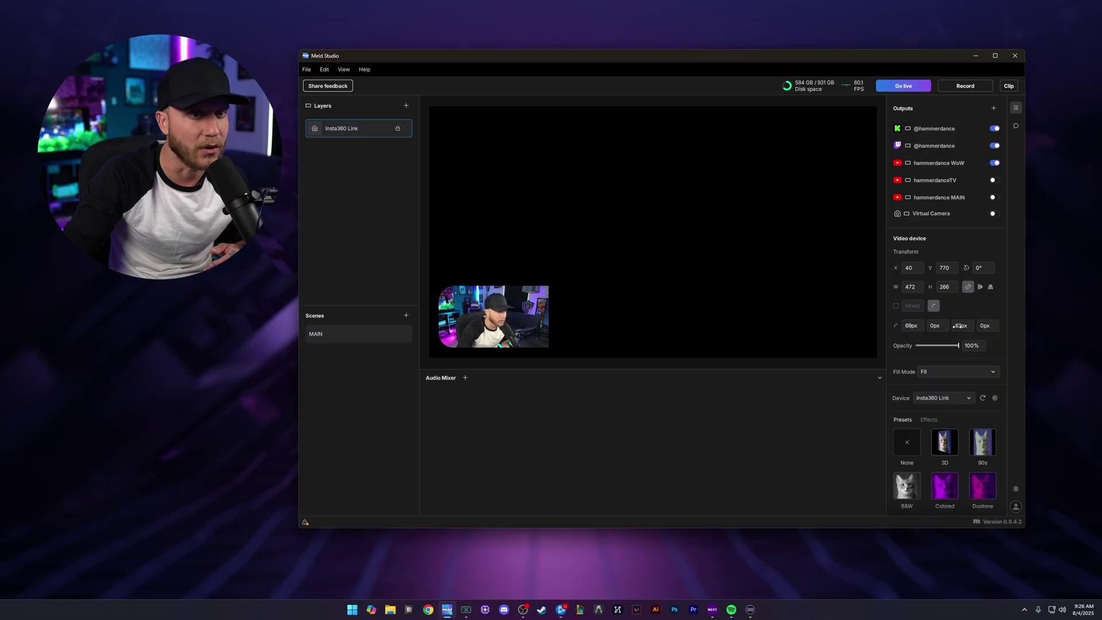
pyautogui.moveTo(1001, 326); pyautogui.dragTo(1005, 326)
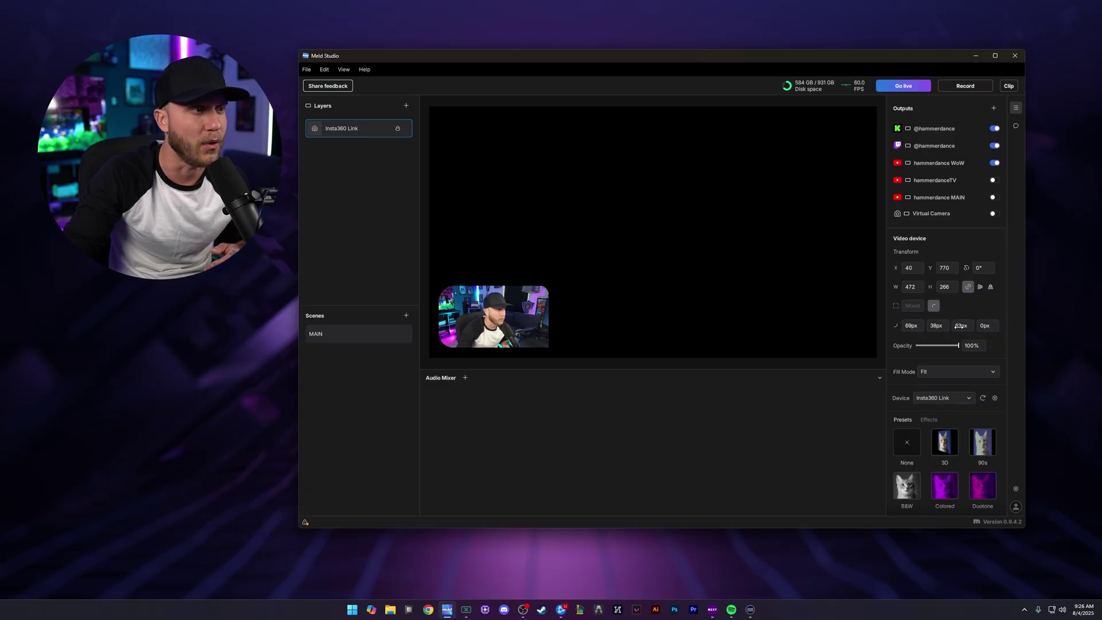
pyautogui.moveTo(983, 328); pyautogui.dragTo(1007, 330)
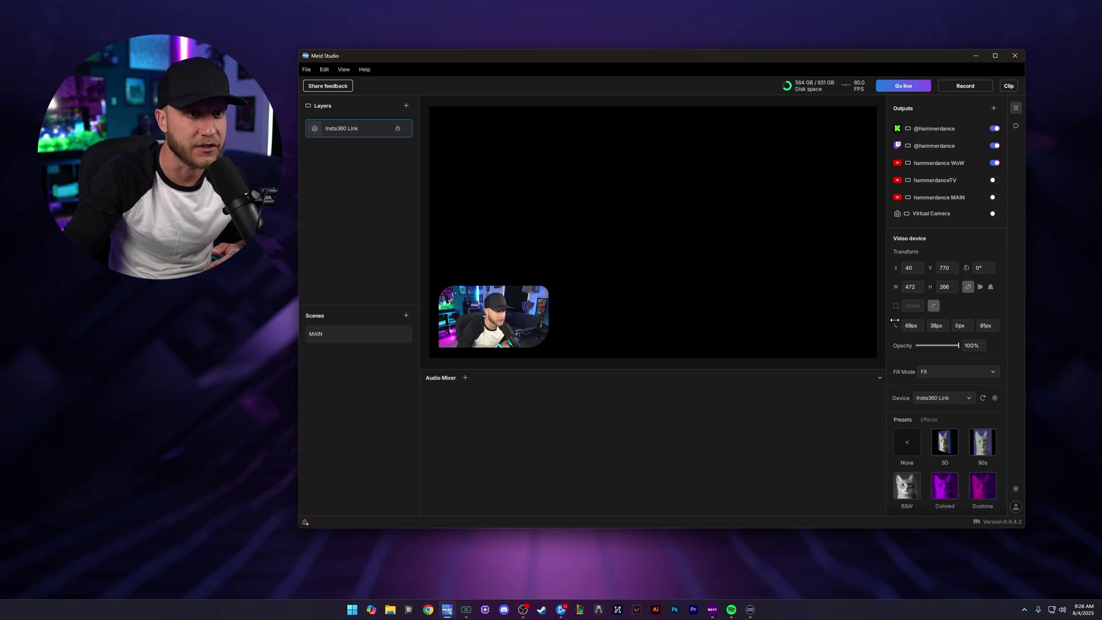
pyautogui.moveTo(934, 325); pyautogui.dragTo(755, 333)
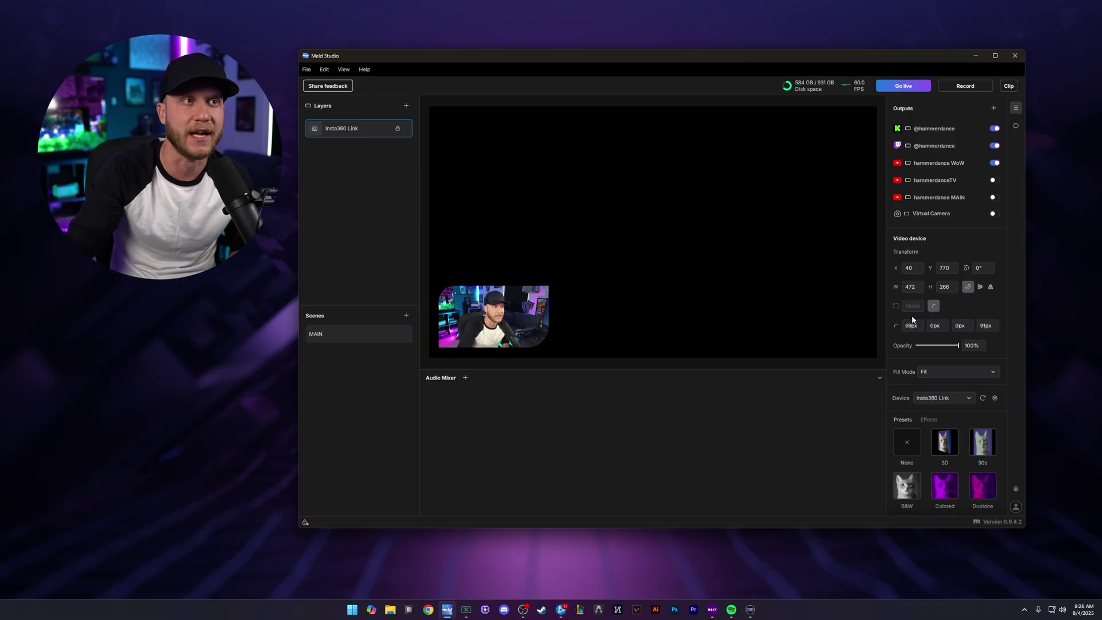
pyautogui.scroll(-4, 958, 247)
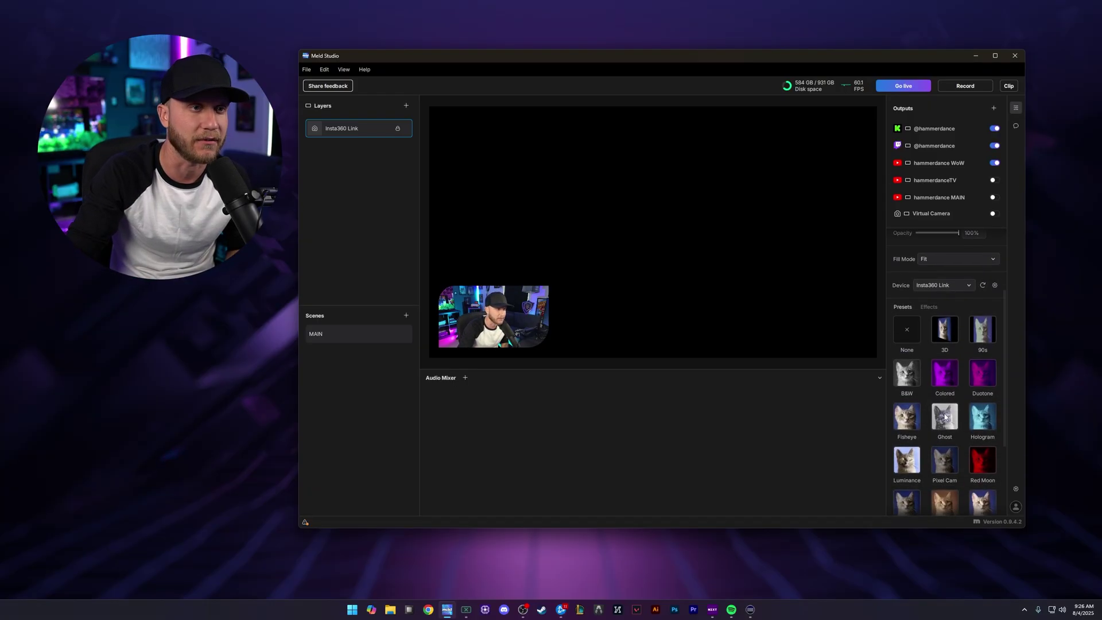
pyautogui.scroll(4, 944, 416)
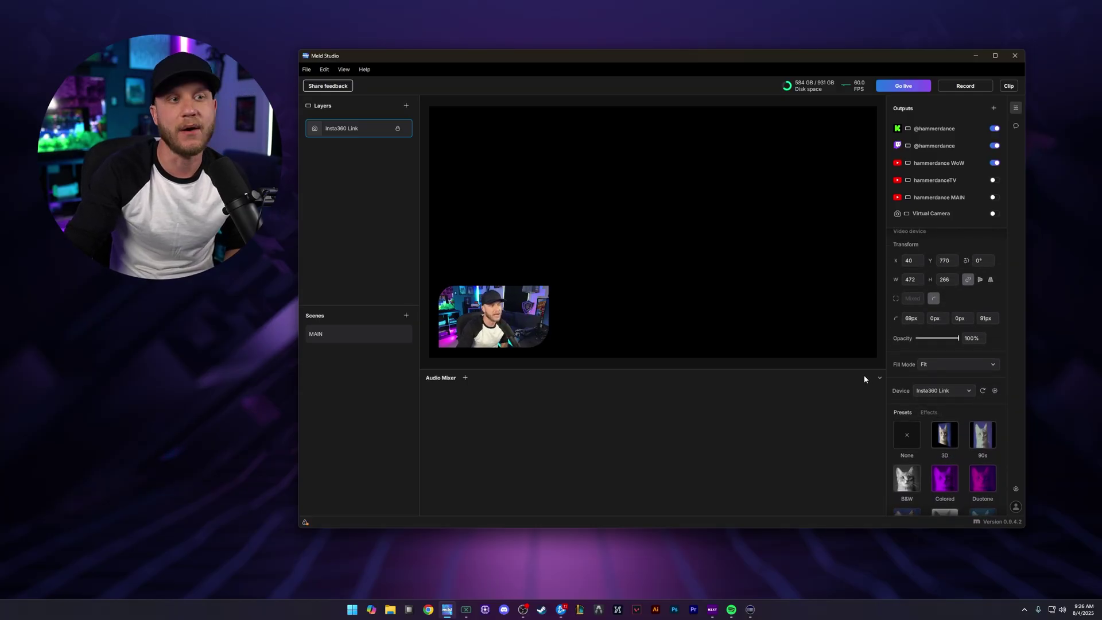
pyautogui.moveTo(913, 299); pyautogui.dragTo(764, 325)
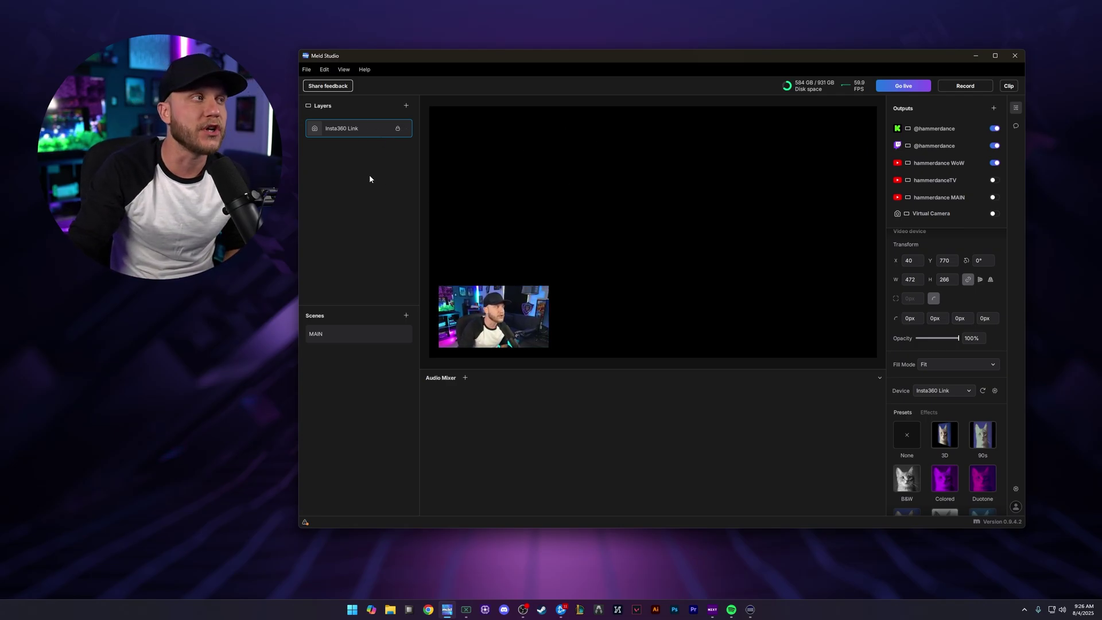
# - Add a Display capture layer capturing Y25-25 and stretch it to fill the canvas
pyautogui.click(406, 105)
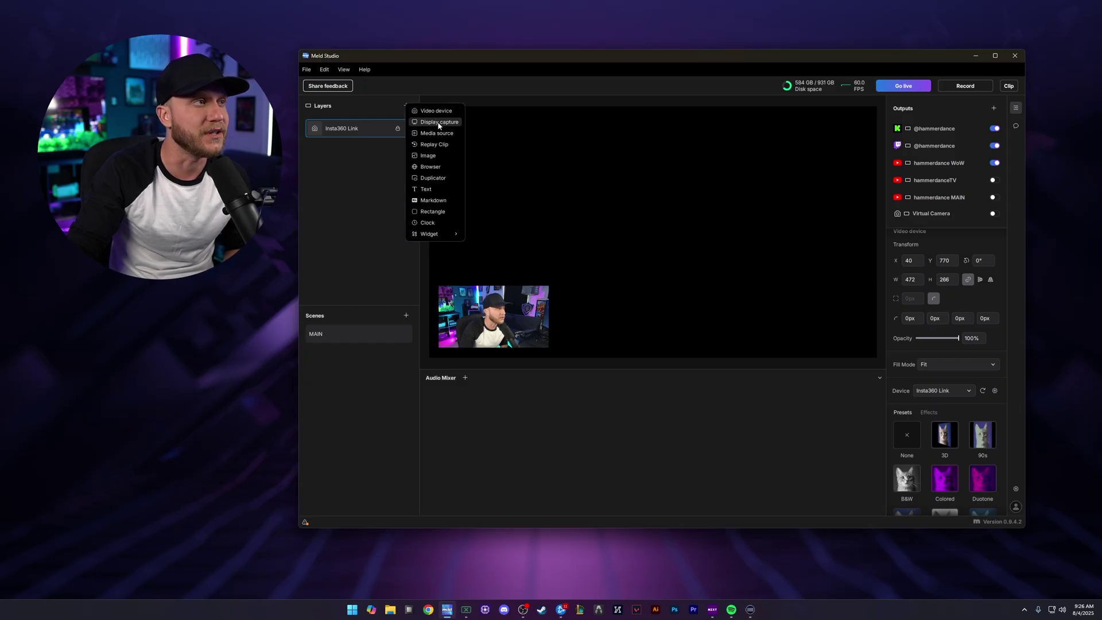
pyautogui.click(438, 122)
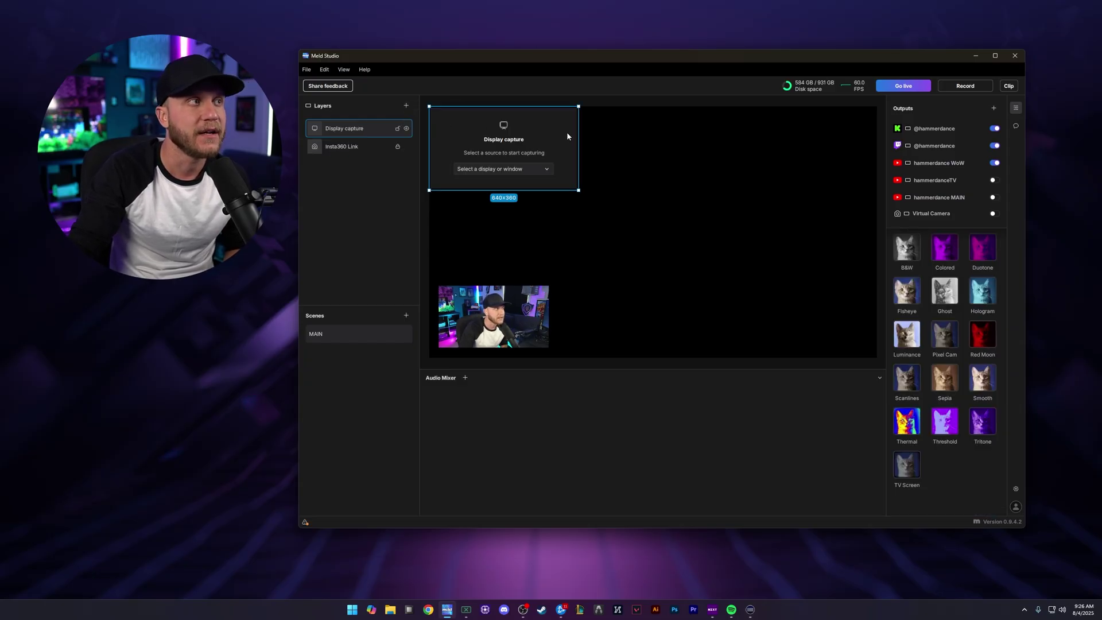
pyautogui.moveTo(562, 134); pyautogui.dragTo(712, 164)
pyautogui.click(660, 198)
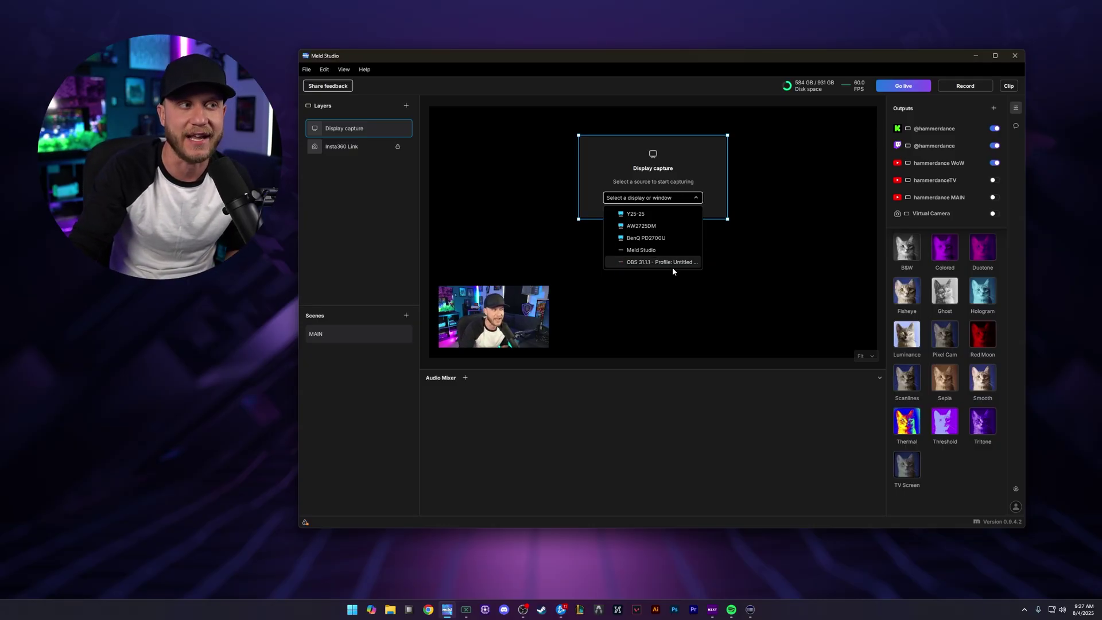
pyautogui.click(630, 215)
pyautogui.moveTo(632, 213); pyautogui.dragTo(544, 202)
# - Move the Y25-25 capture layer below the Insta360 Link camera layer
pyautogui.rightClick(575, 200)
pyautogui.click(764, 184)
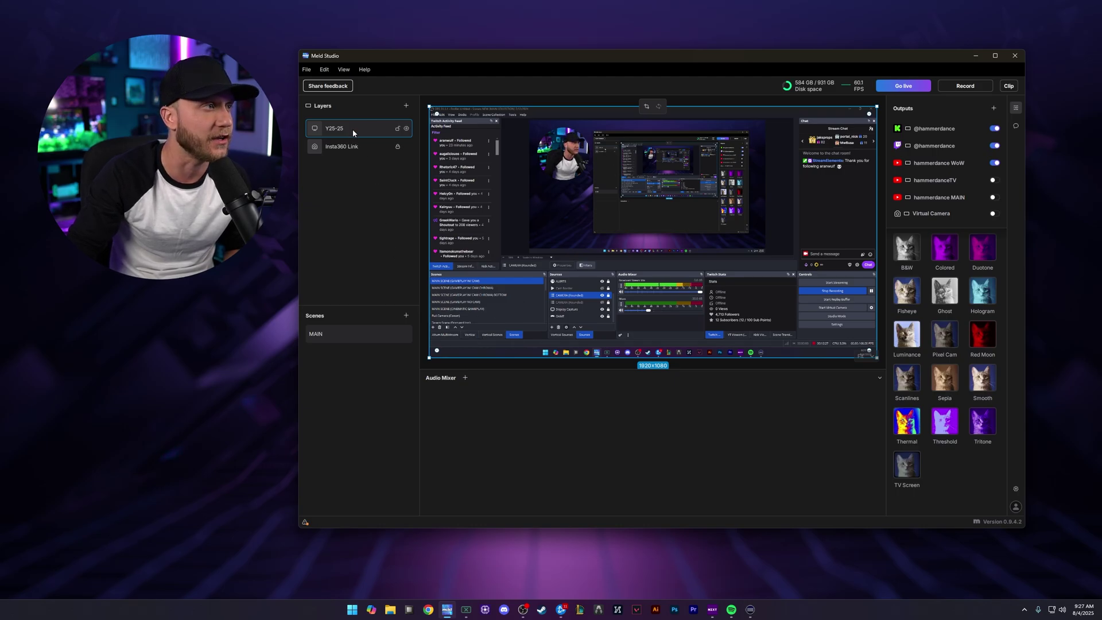
pyautogui.moveTo(353, 129); pyautogui.dragTo(354, 153)
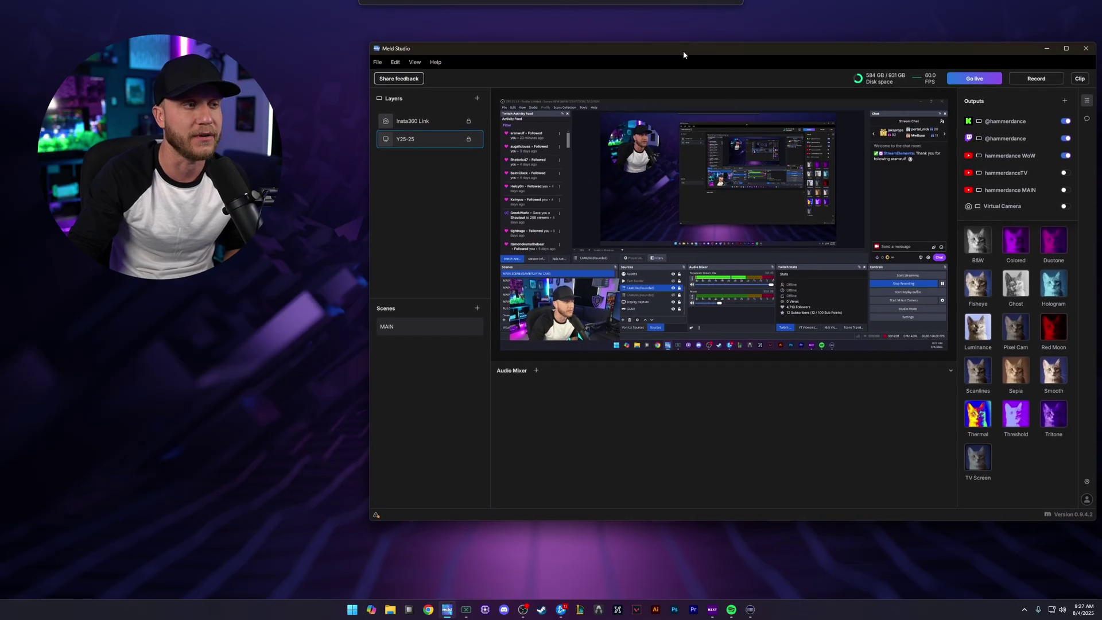
pyautogui.moveTo(682, 56); pyautogui.dragTo(684, 60)
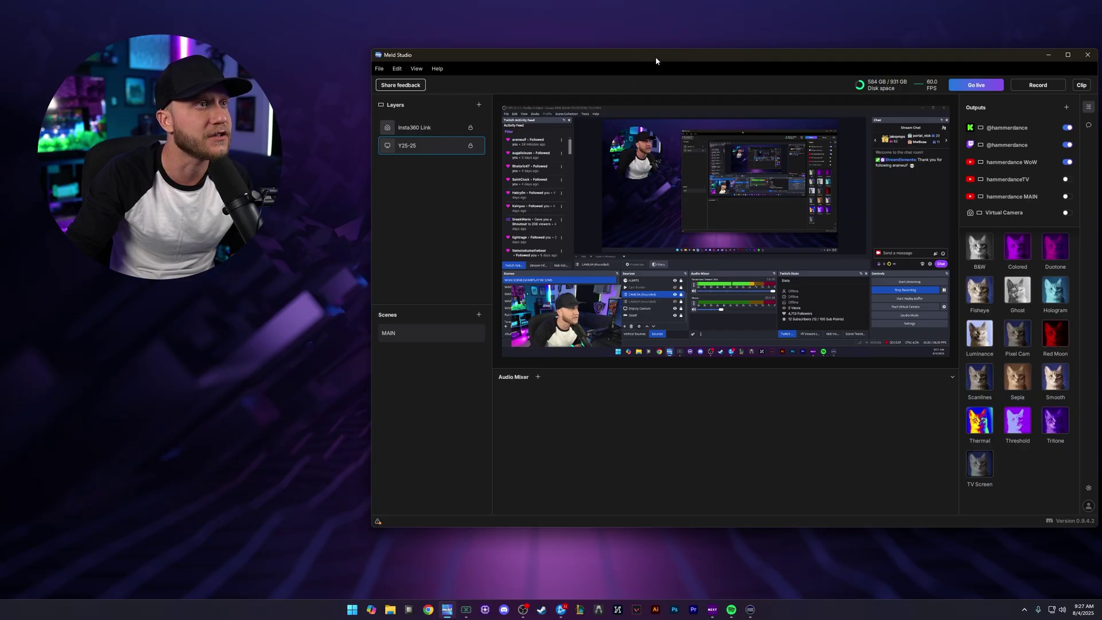
pyautogui.moveTo(656, 57); pyautogui.dragTo(607, 57)
# - Switch the capture layer's display from Y25-25 to AW2725DM
pyautogui.rightClick(379, 147)
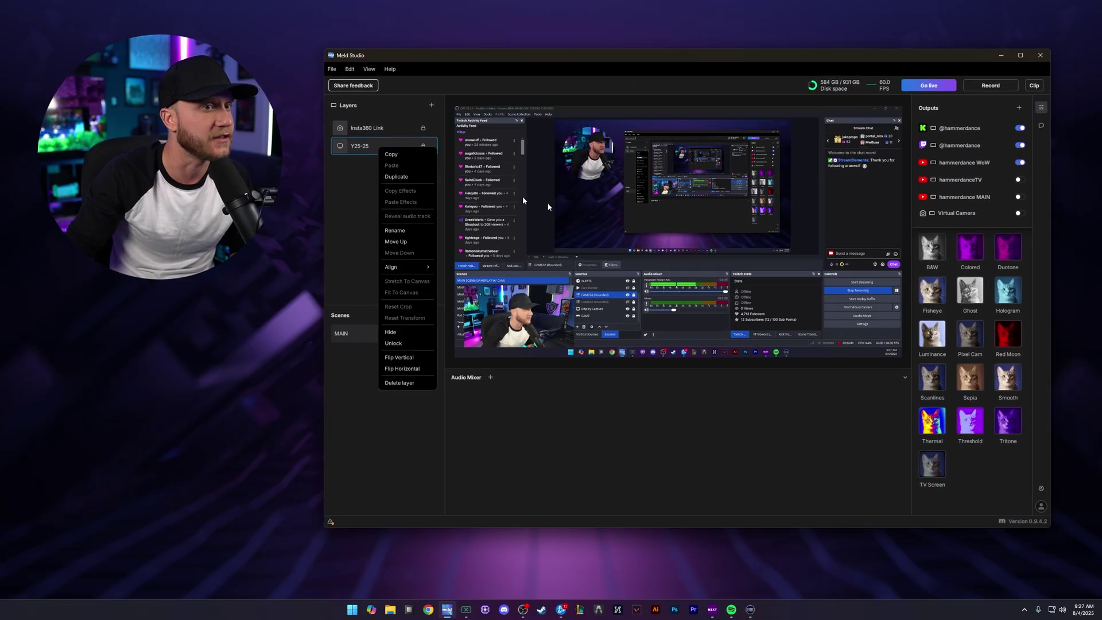
pyautogui.click(387, 147)
pyautogui.click(386, 147)
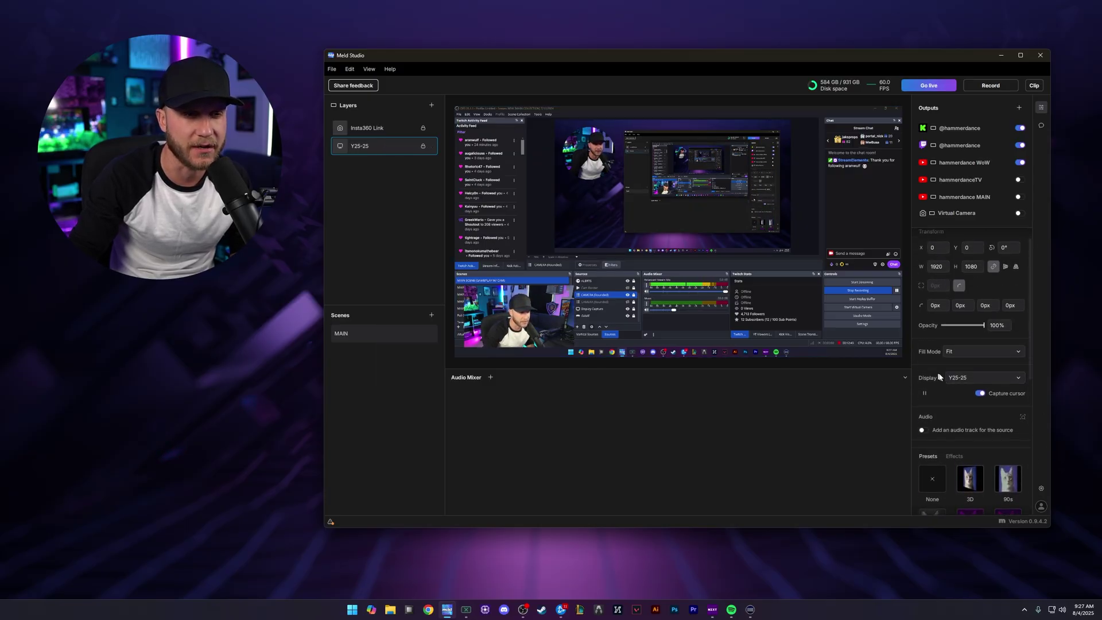
pyautogui.click(963, 380)
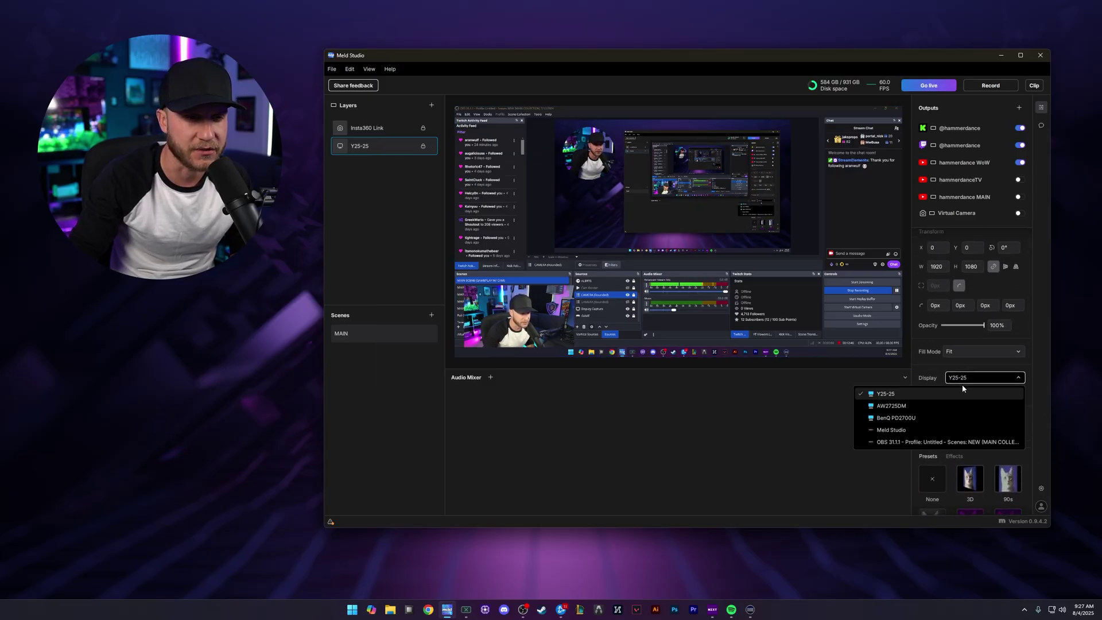
pyautogui.click(892, 406)
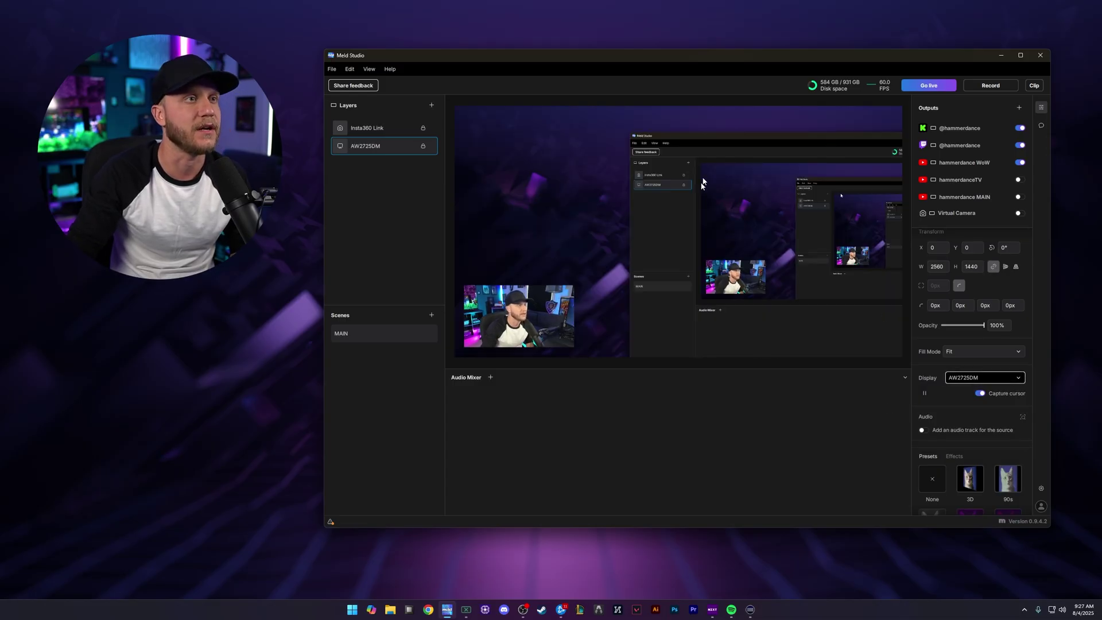
pyautogui.moveTo(751, 55); pyautogui.dragTo(686, 42)
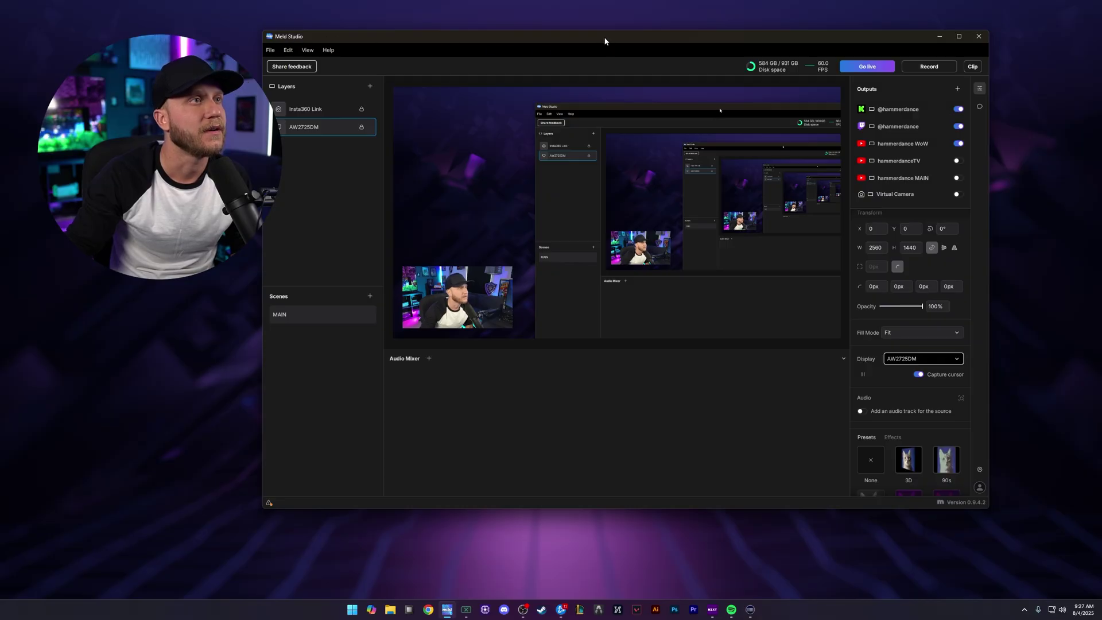
pyautogui.moveTo(605, 41); pyautogui.dragTo(589, 39)
# - Fit the AW2725DM capture to the 1920×1080 canvas
pyautogui.click(349, 128)
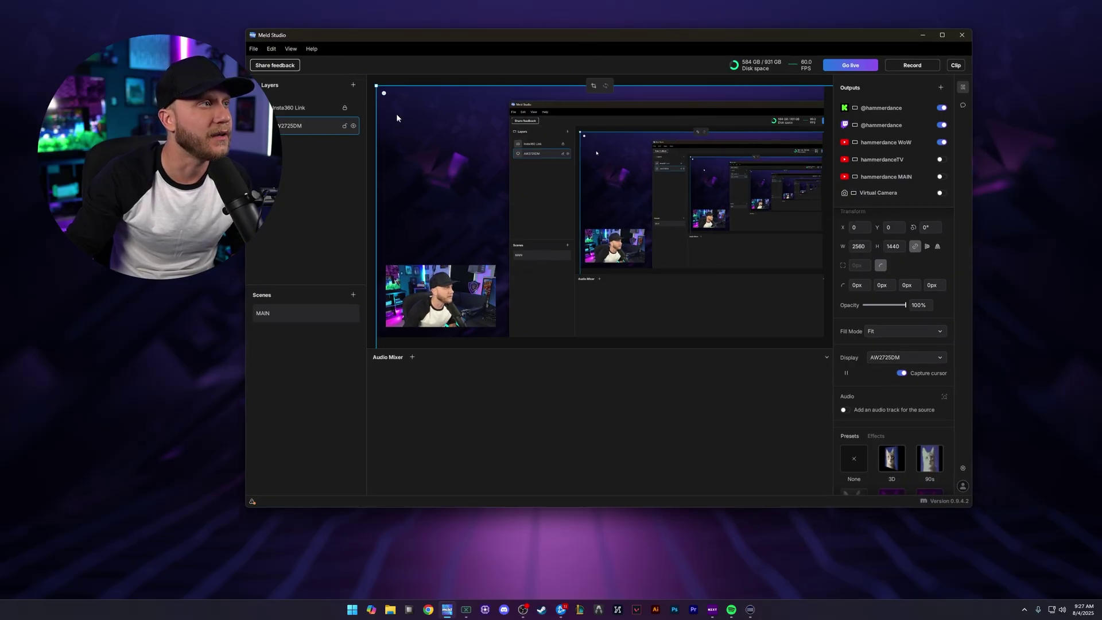
pyautogui.rightClick(514, 165)
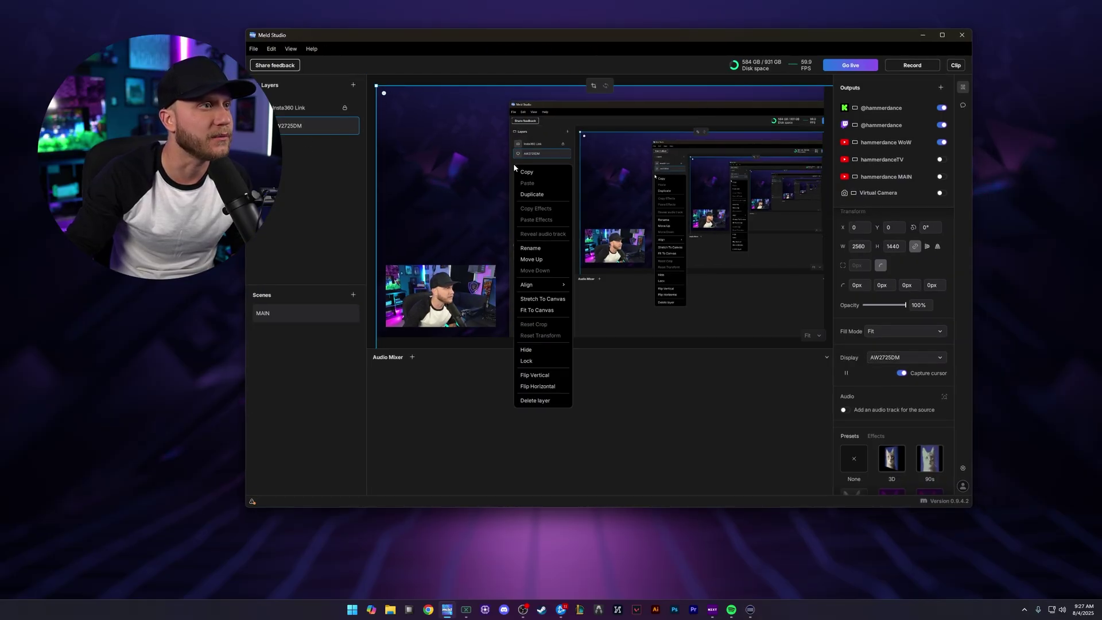
pyautogui.click(535, 308)
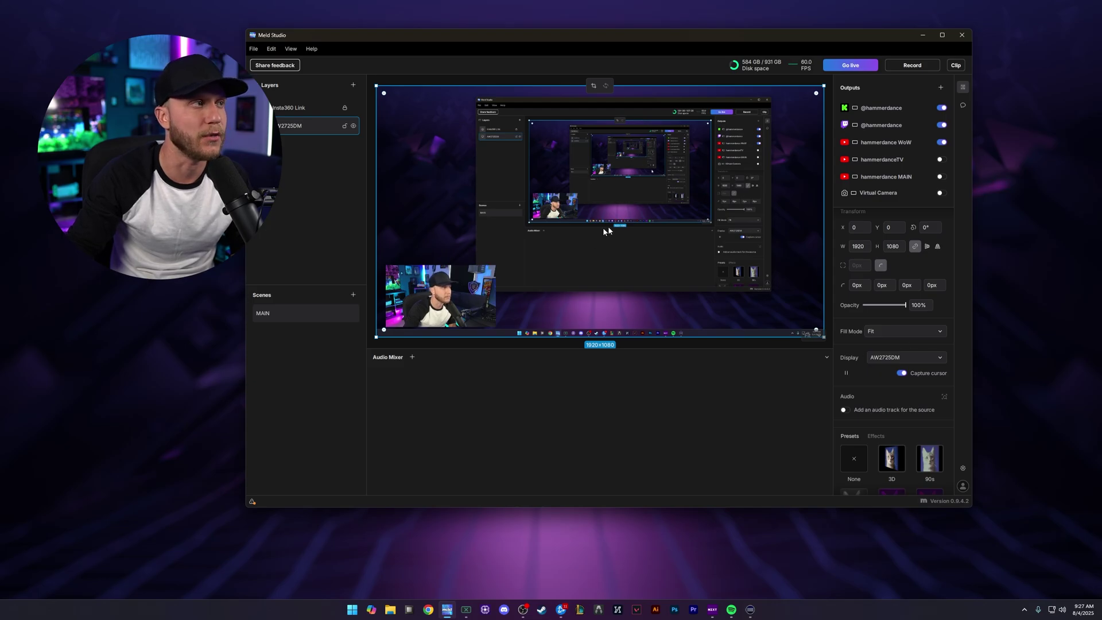
pyautogui.rightClick(425, 149)
pyautogui.click(448, 291)
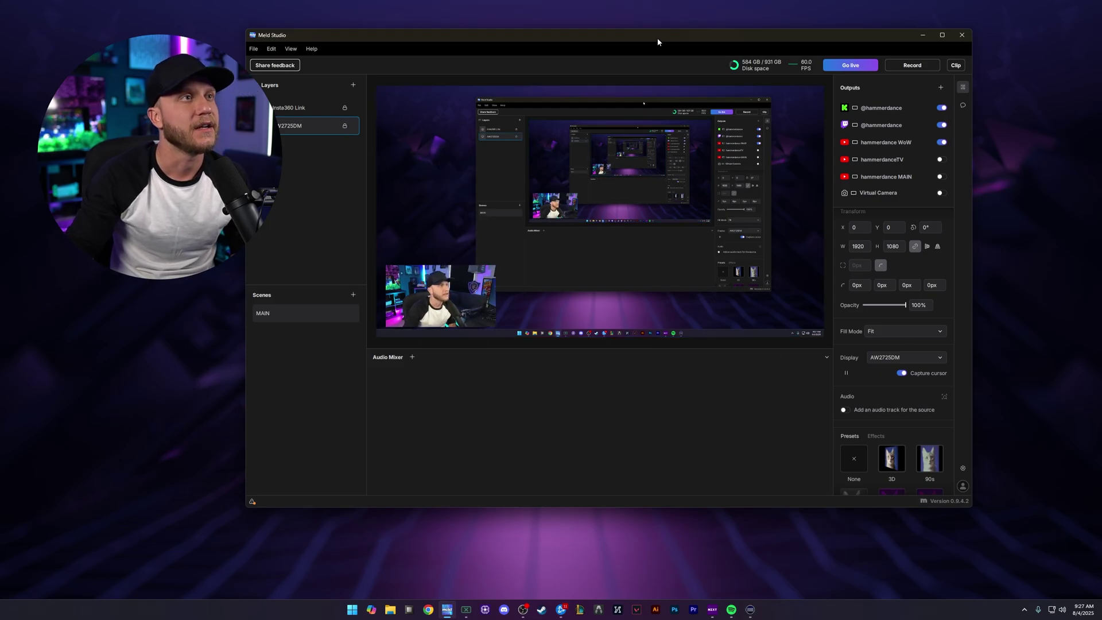
pyautogui.moveTo(657, 38); pyautogui.dragTo(746, 45)
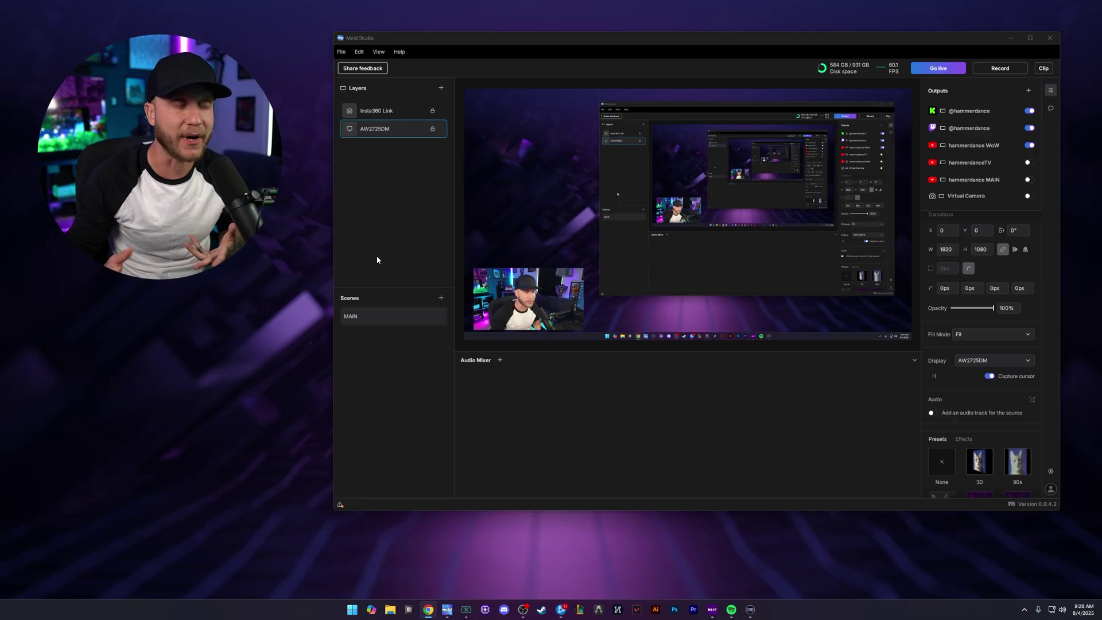
# - Add a Browser layer and paste in the alert overlay's URL as its address
pyautogui.click(441, 89)
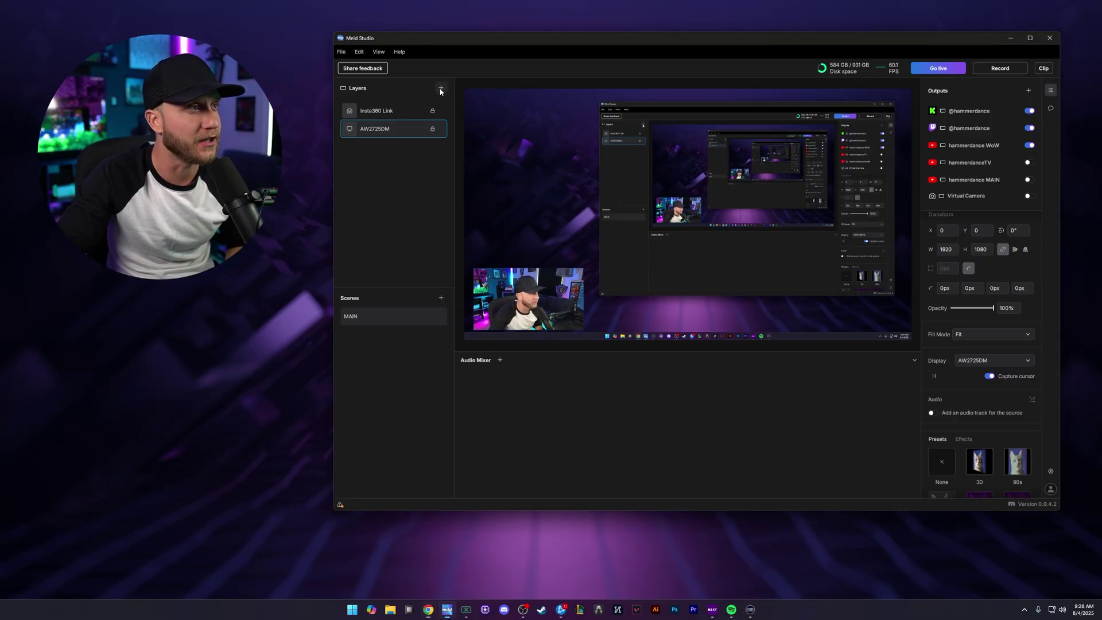
pyautogui.click(441, 89)
pyautogui.click(466, 154)
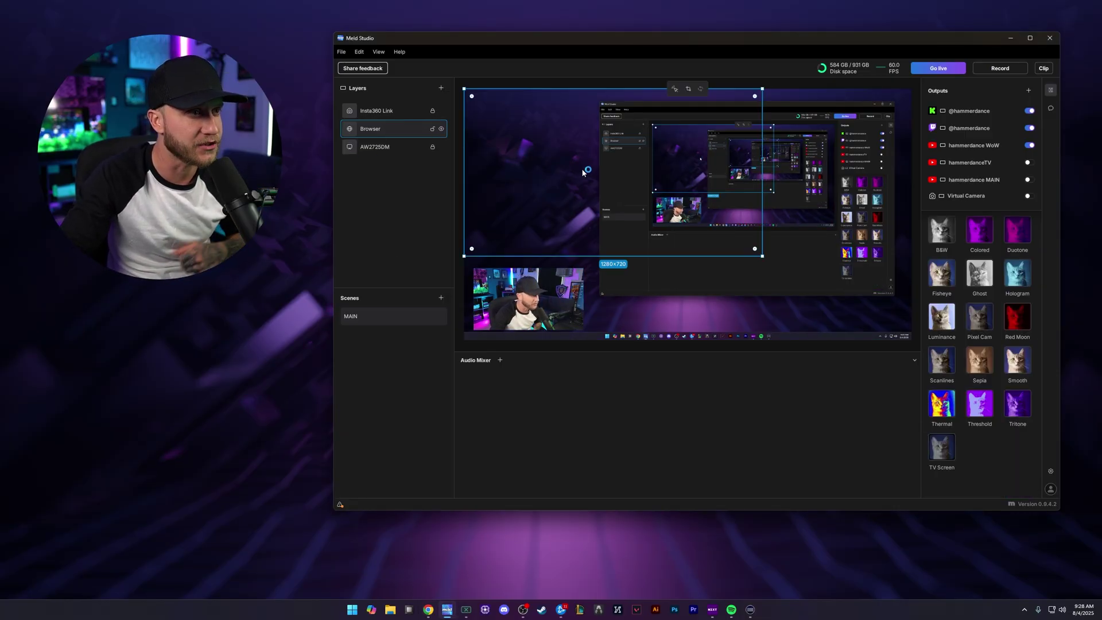
pyautogui.moveTo(595, 170); pyautogui.dragTo(669, 175)
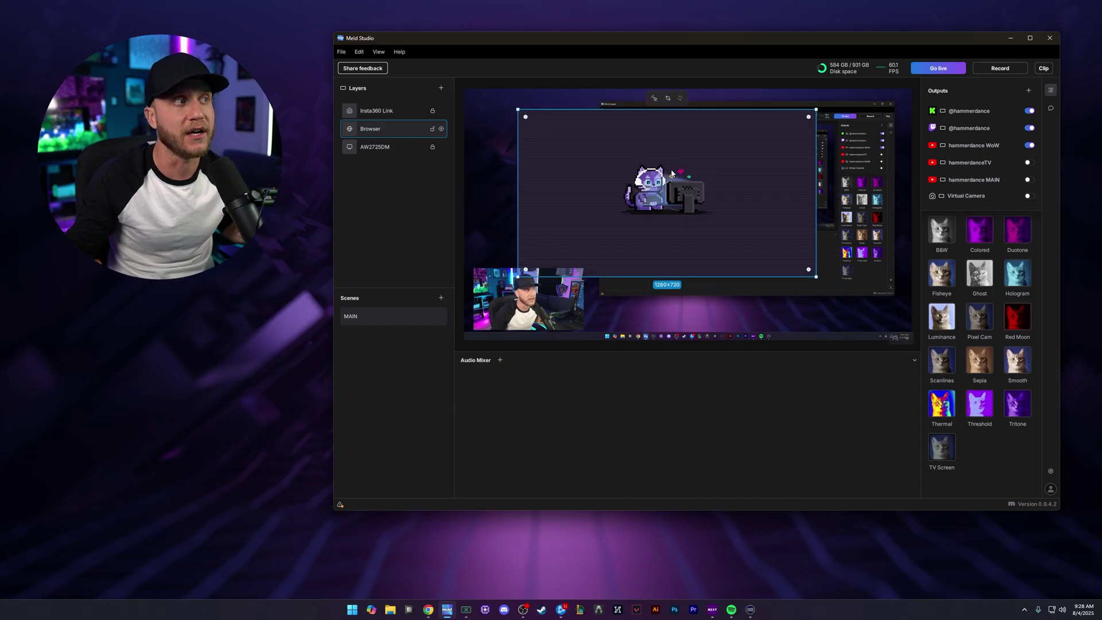
pyautogui.scroll(5, 998, 453)
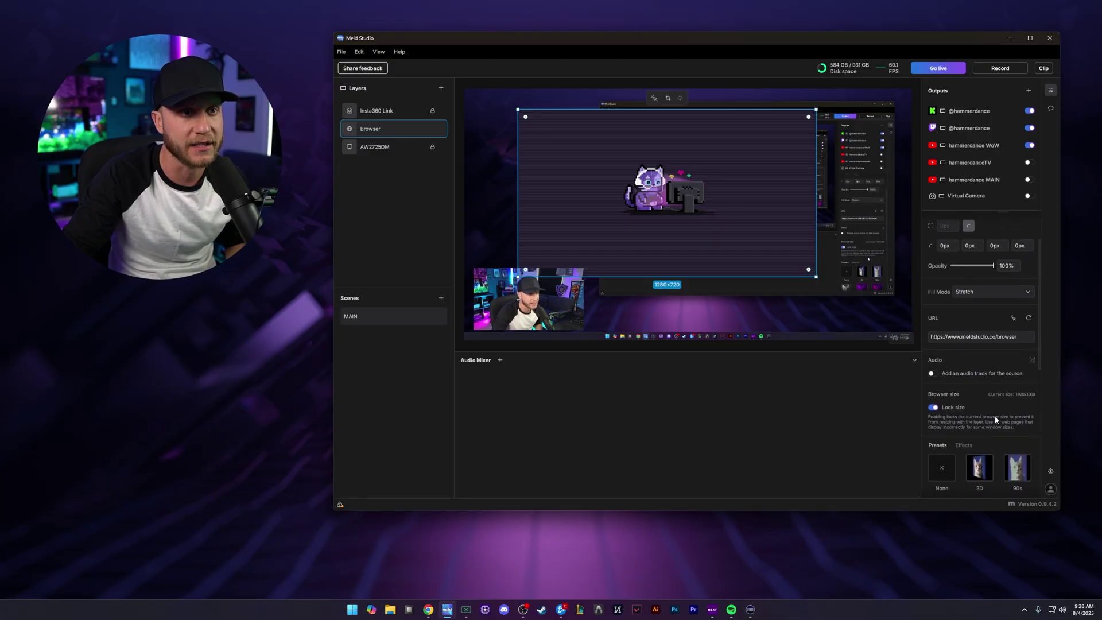
pyautogui.scroll(2, 990, 412)
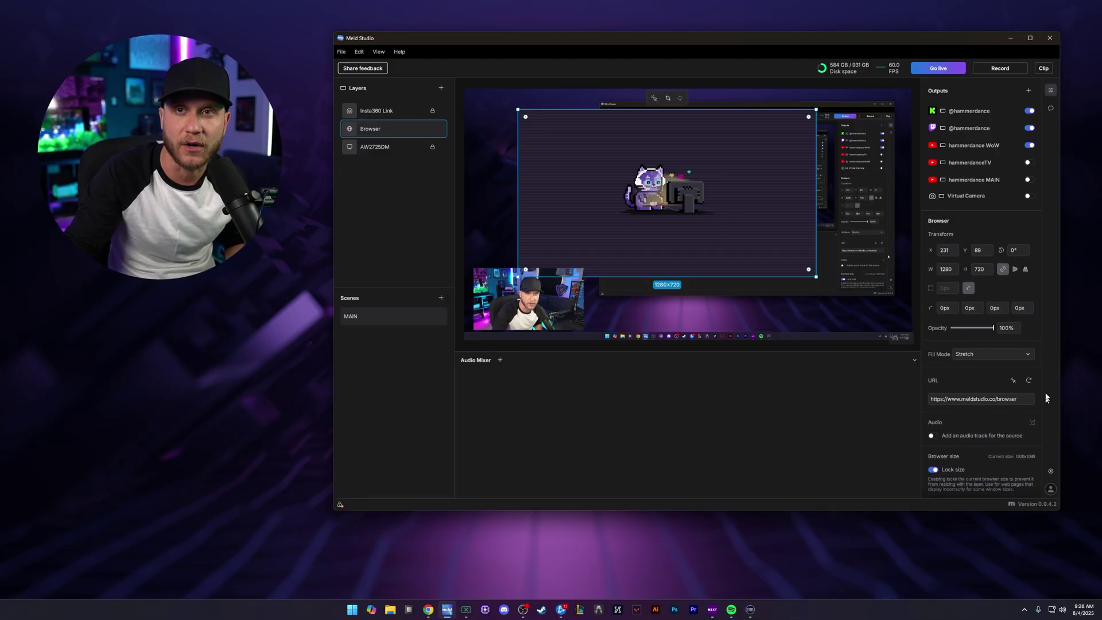
pyautogui.click(968, 398)
pyautogui.hotkey('ctrl', 'v')
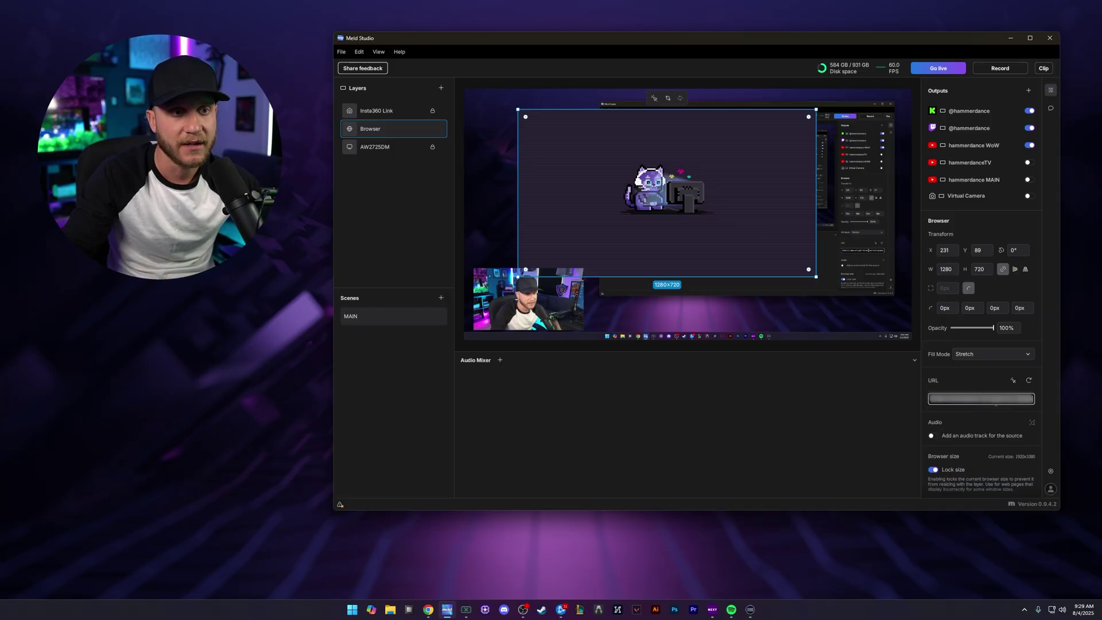
pyautogui.click(985, 417)
# - Resize the Browser layer to 925×521 along the top edge (X 497, Y 0) and lock it
pyautogui.moveTo(754, 277); pyautogui.dragTo(760, 257)
pyautogui.moveTo(522, 258); pyautogui.dragTo(607, 210)
pyautogui.moveTo(753, 167); pyautogui.dragTo(726, 166)
pyautogui.click(433, 129)
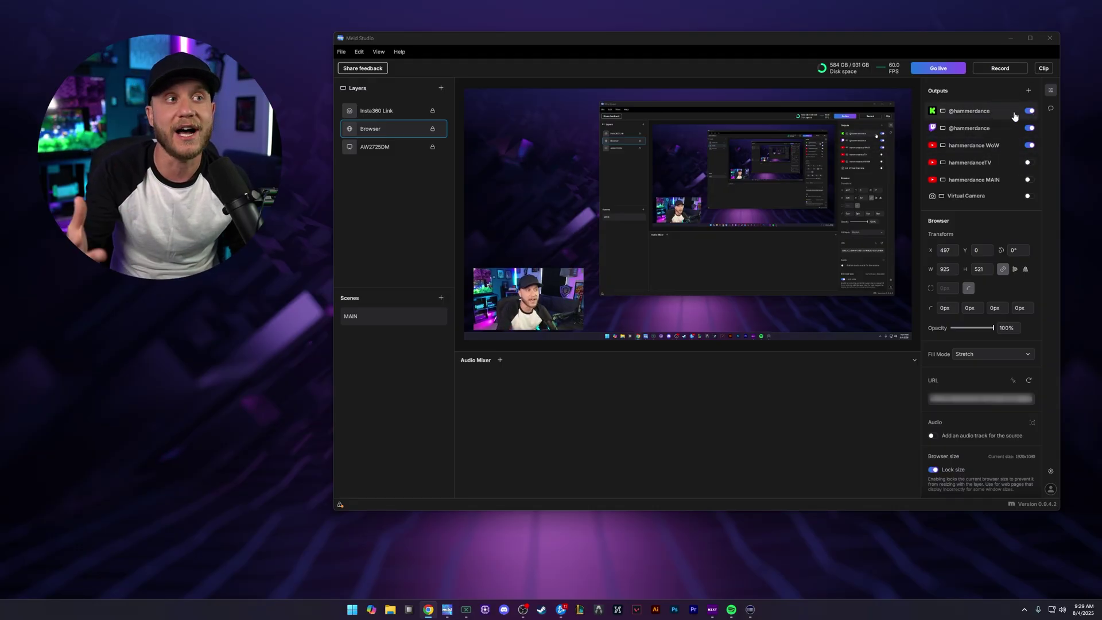
# - Switch on all four stream outputs, including Twitch and the YouTube outputs
pyautogui.click(1029, 128)
pyautogui.click(1029, 145)
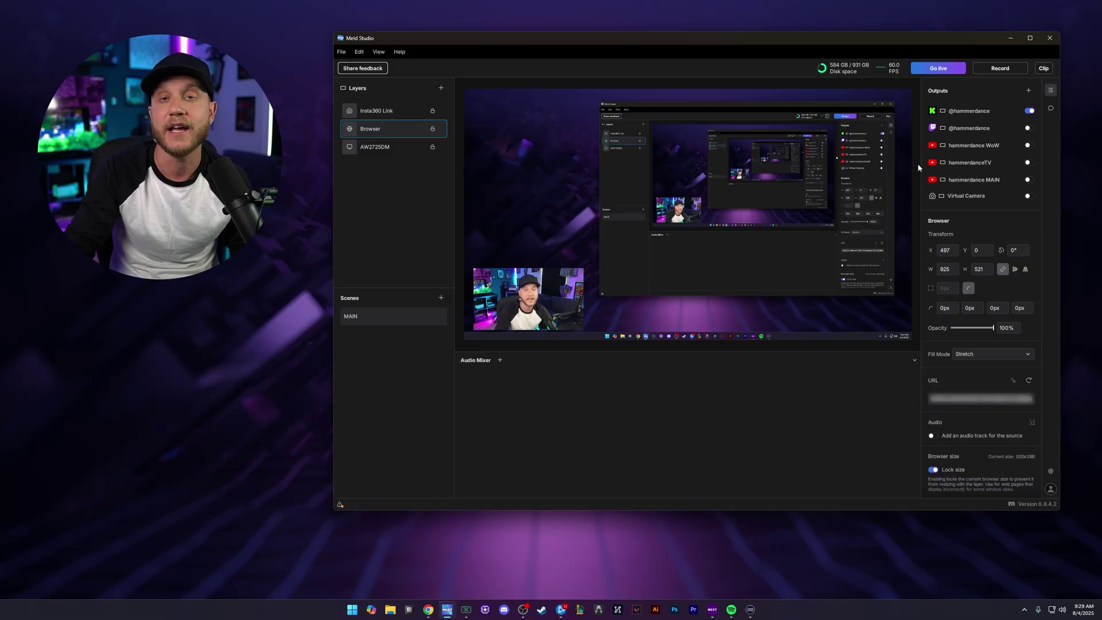
pyautogui.click(1029, 128)
pyautogui.click(1029, 146)
pyautogui.click(1029, 162)
pyautogui.click(1029, 180)
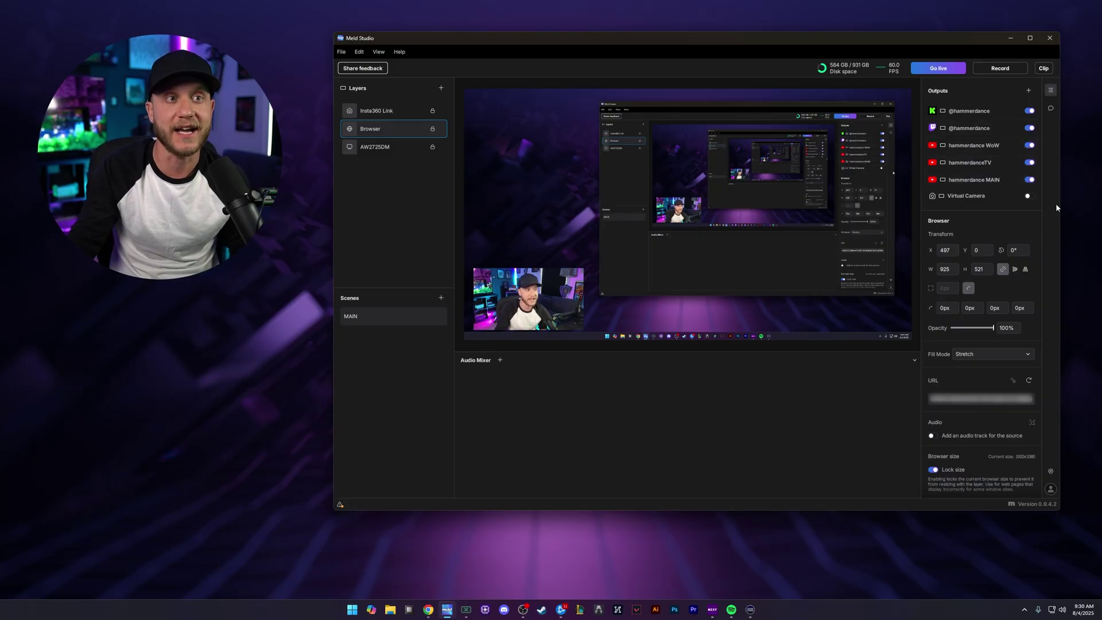
# - Check the MAIN YouTube output's settings, then turn off the MAIN and TV YouTube outputs
pyautogui.click(976, 180)
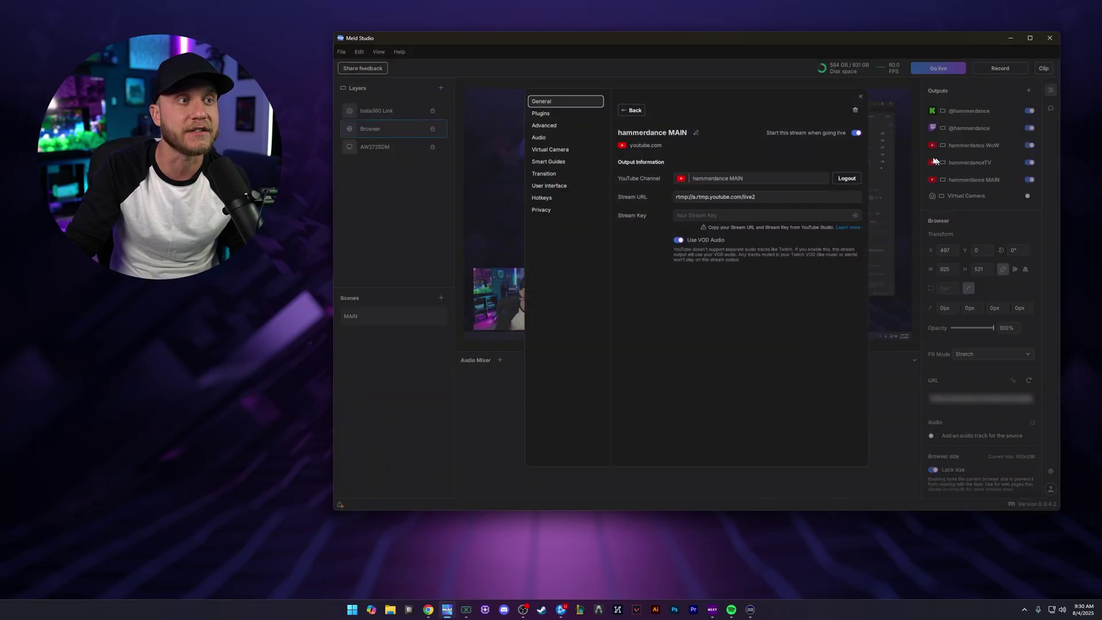
pyautogui.click(861, 97)
pyautogui.click(1029, 180)
pyautogui.click(1029, 163)
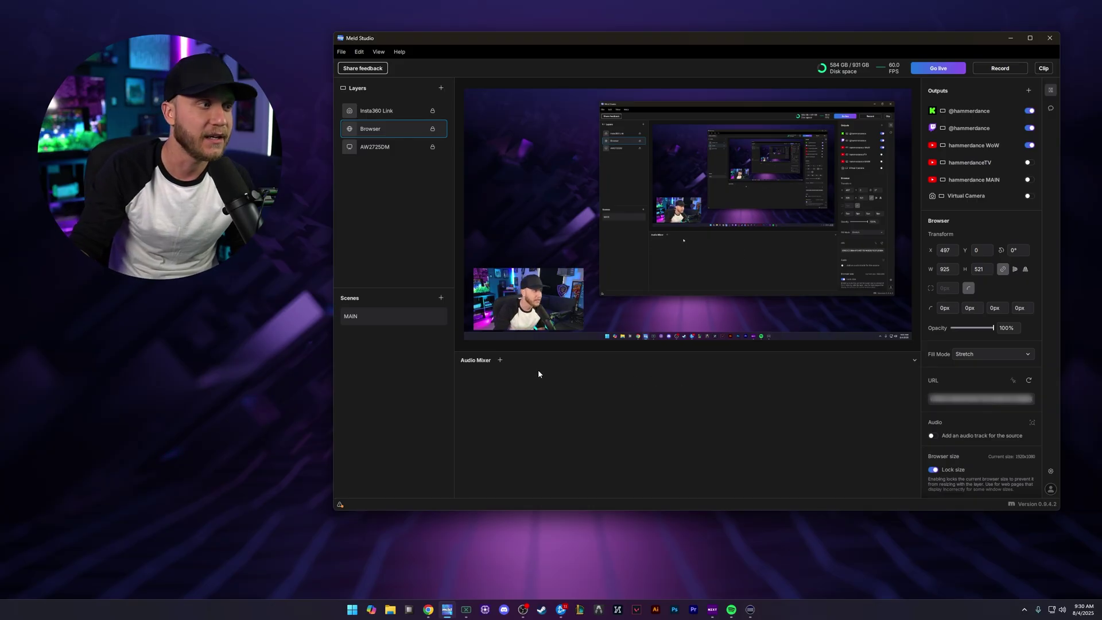
# - Add a mixer track with Broadcast Stream Mix as its source and unmute it
pyautogui.click(500, 360)
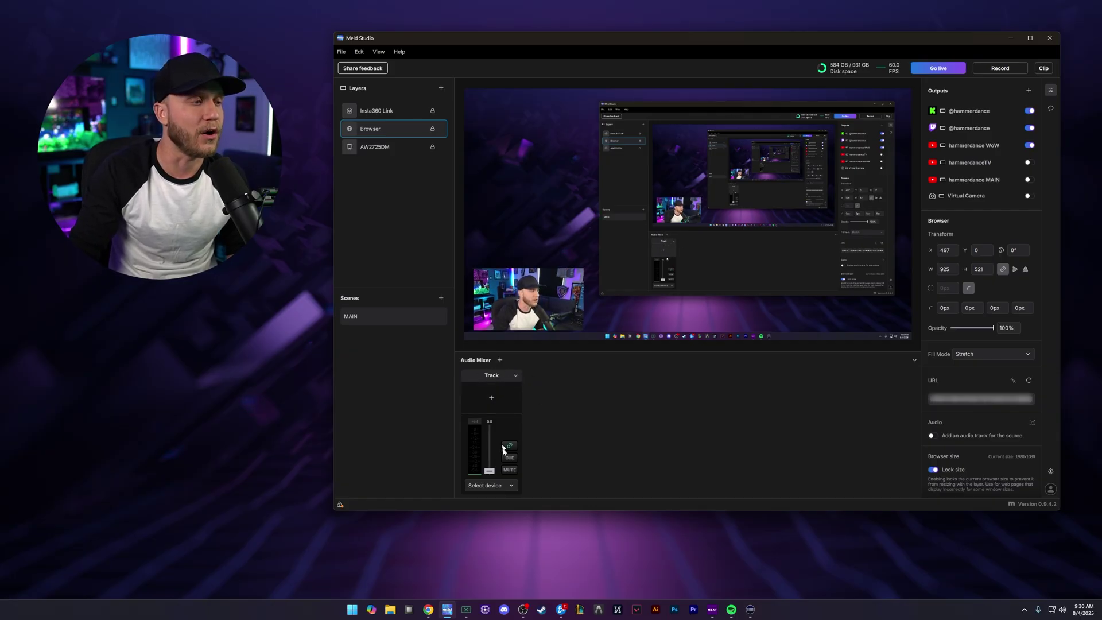
pyautogui.click(513, 487)
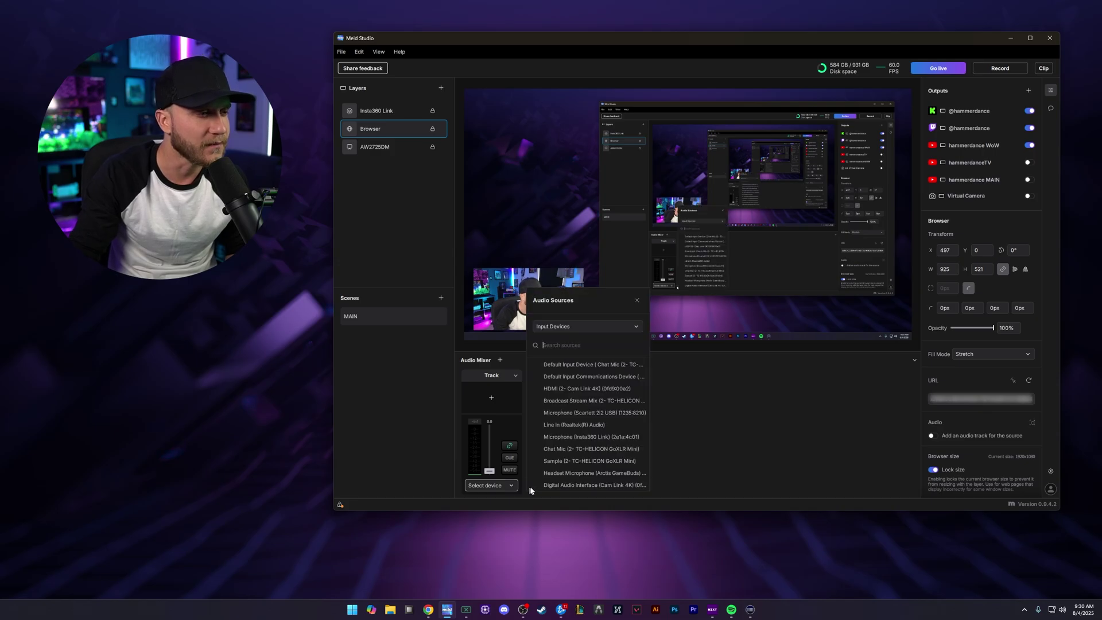
pyautogui.click(588, 402)
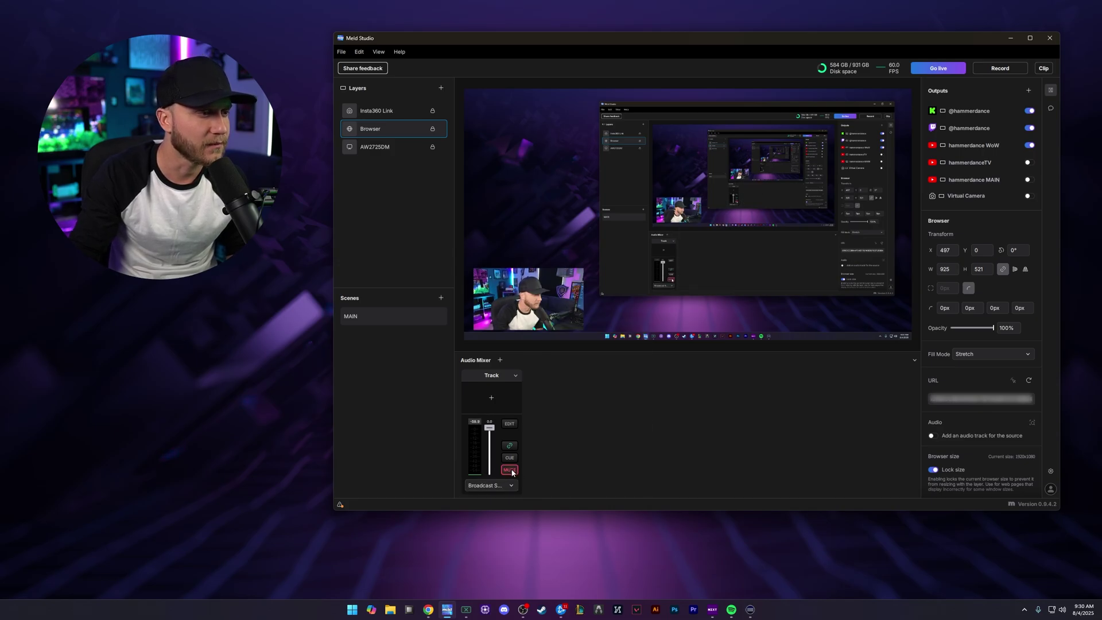
pyautogui.click(509, 470)
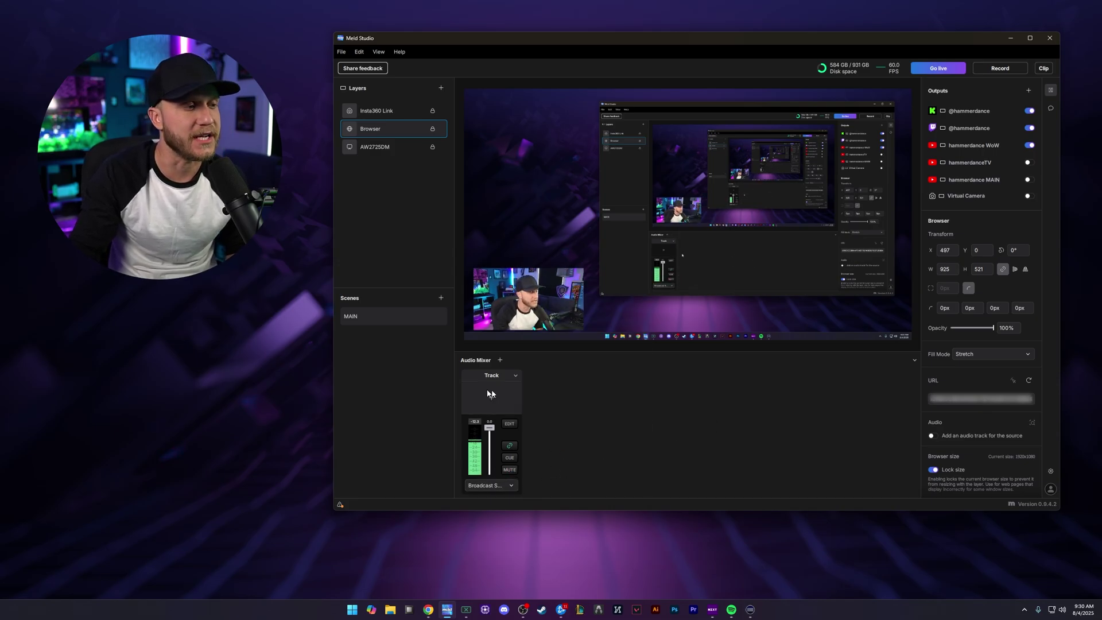
pyautogui.click(508, 486)
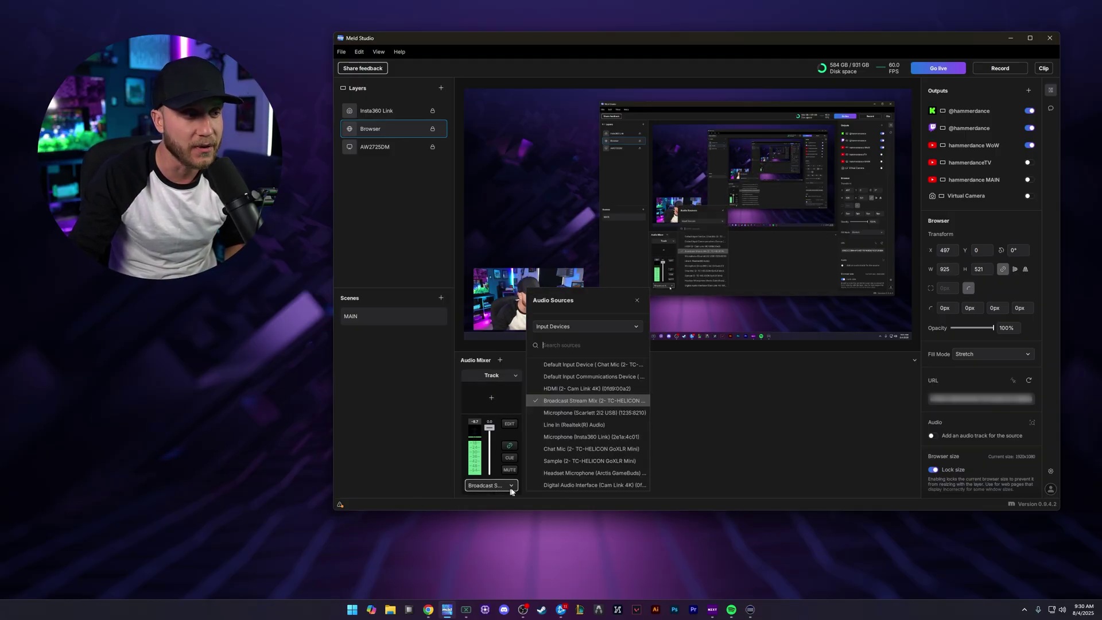
pyautogui.click(500, 360)
# - Add a second track using the Music output device, keeping Track 1 on Broadcast Stream Mix
pyautogui.click(500, 360)
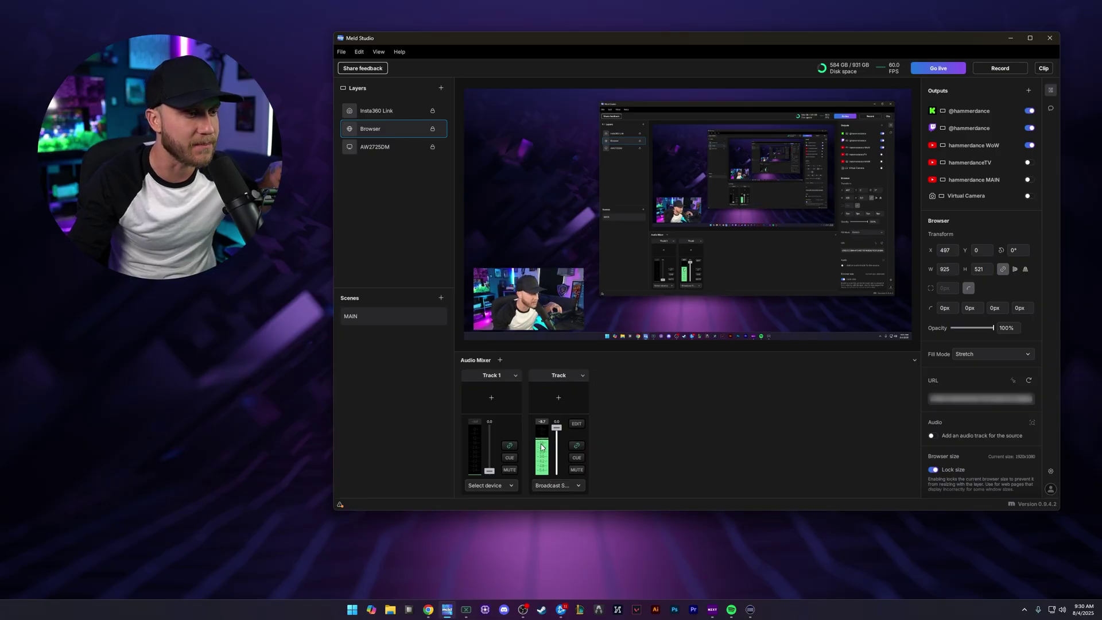
pyautogui.click(491, 485)
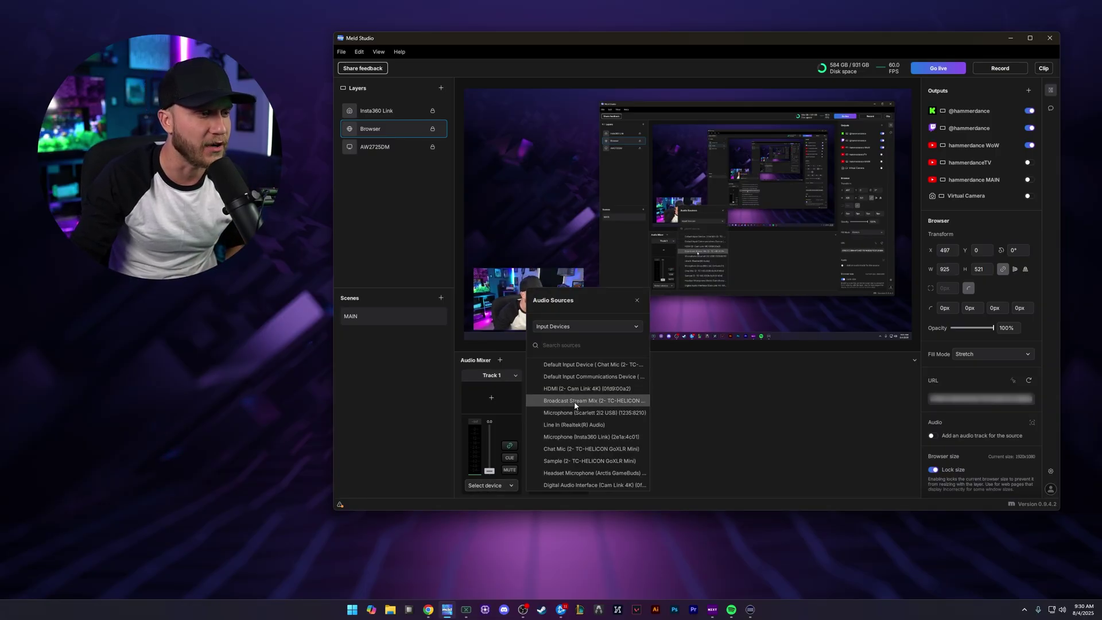
pyautogui.click(574, 401)
pyautogui.click(576, 485)
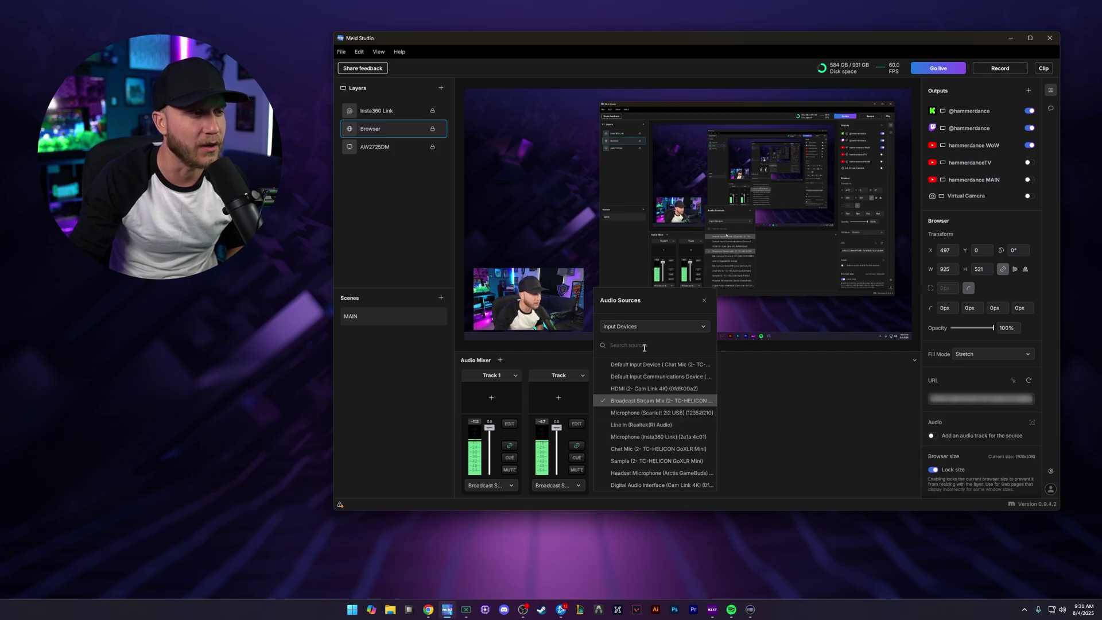
pyautogui.click(654, 326)
pyautogui.click(631, 356)
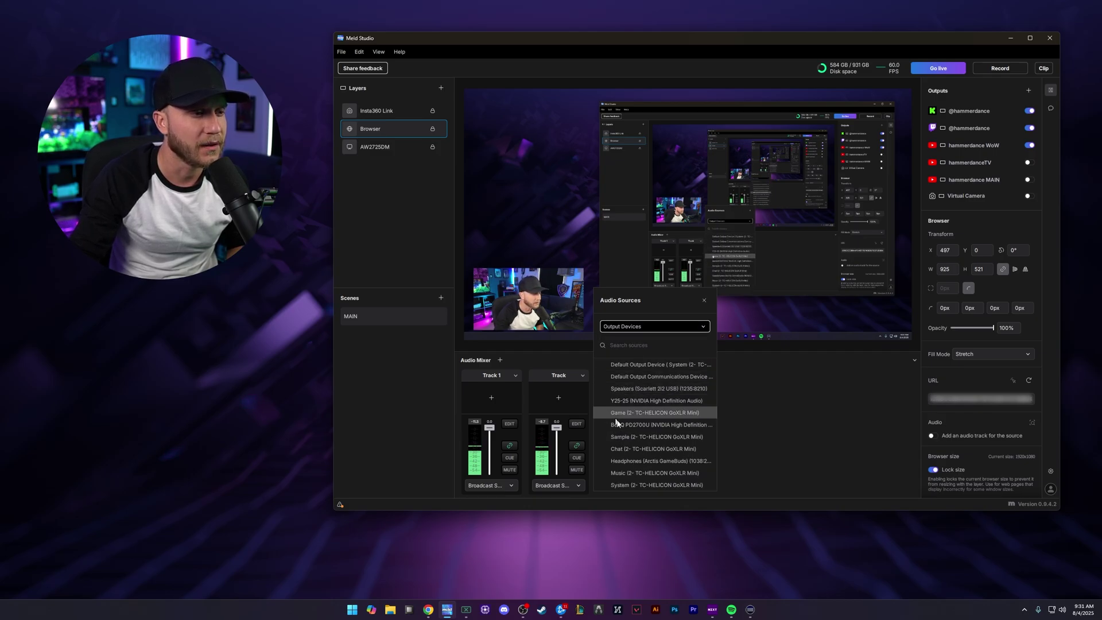
pyautogui.click(639, 472)
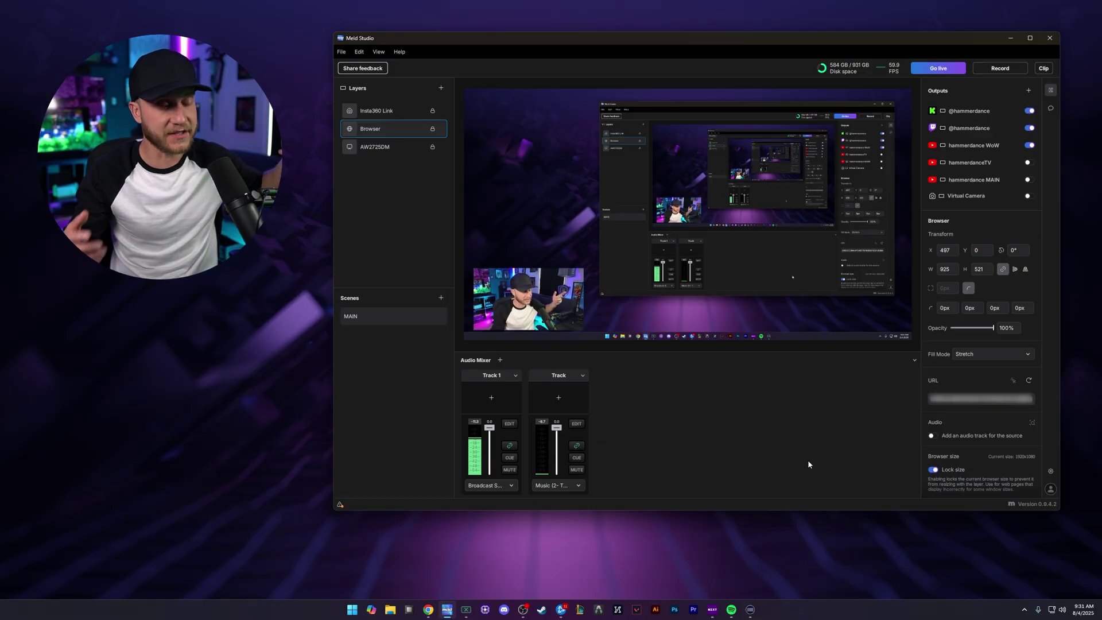
pyautogui.click(510, 425)
pyautogui.click(627, 438)
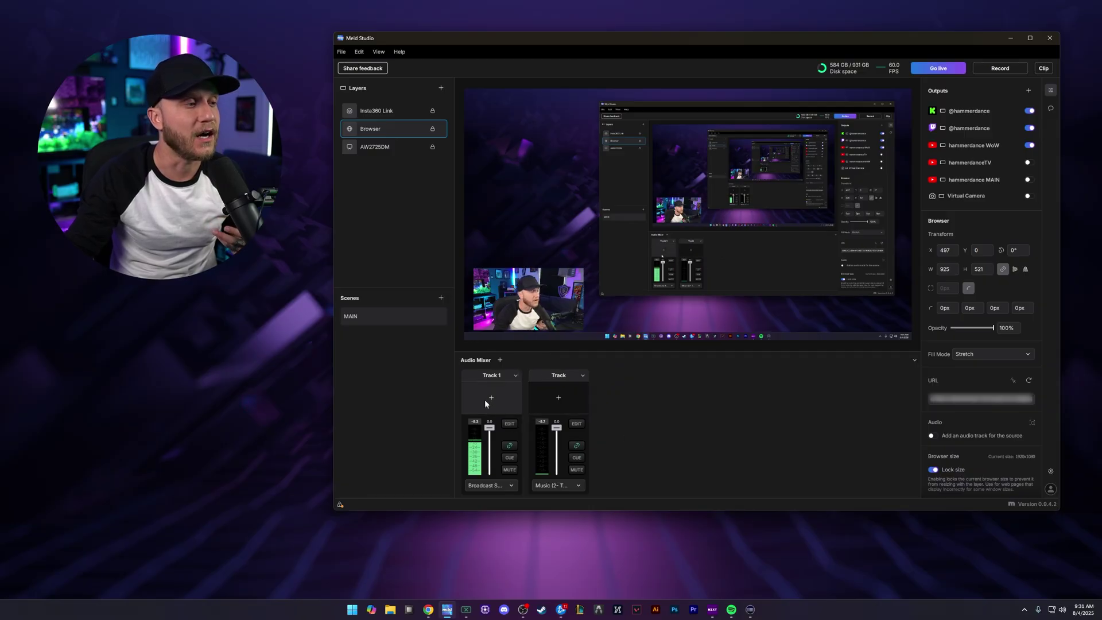
pyautogui.click(491, 398)
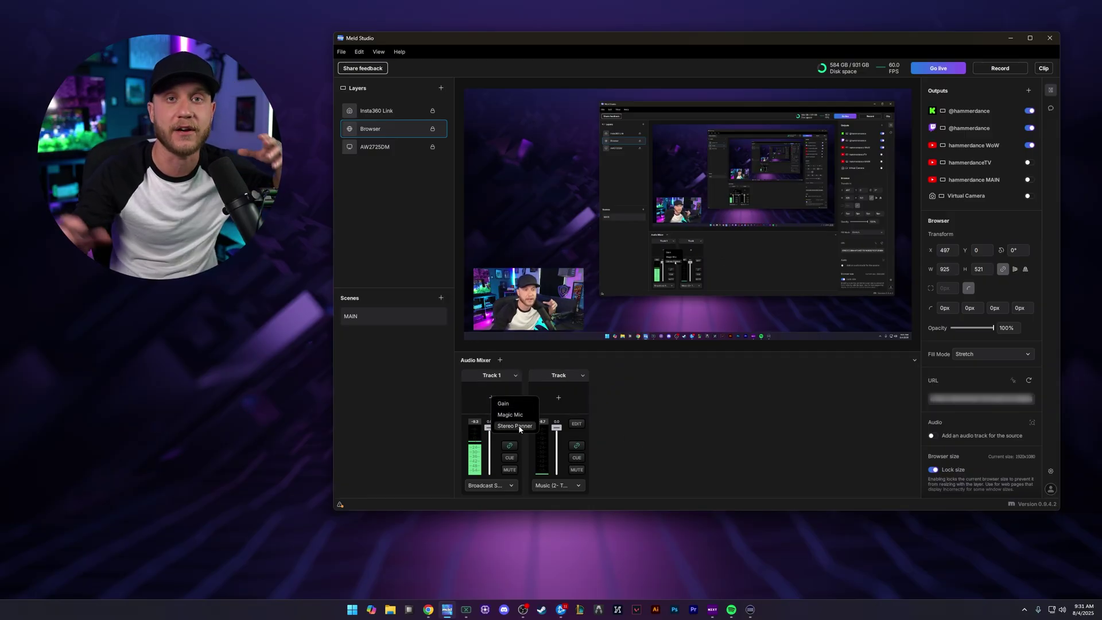
pyautogui.click(648, 431)
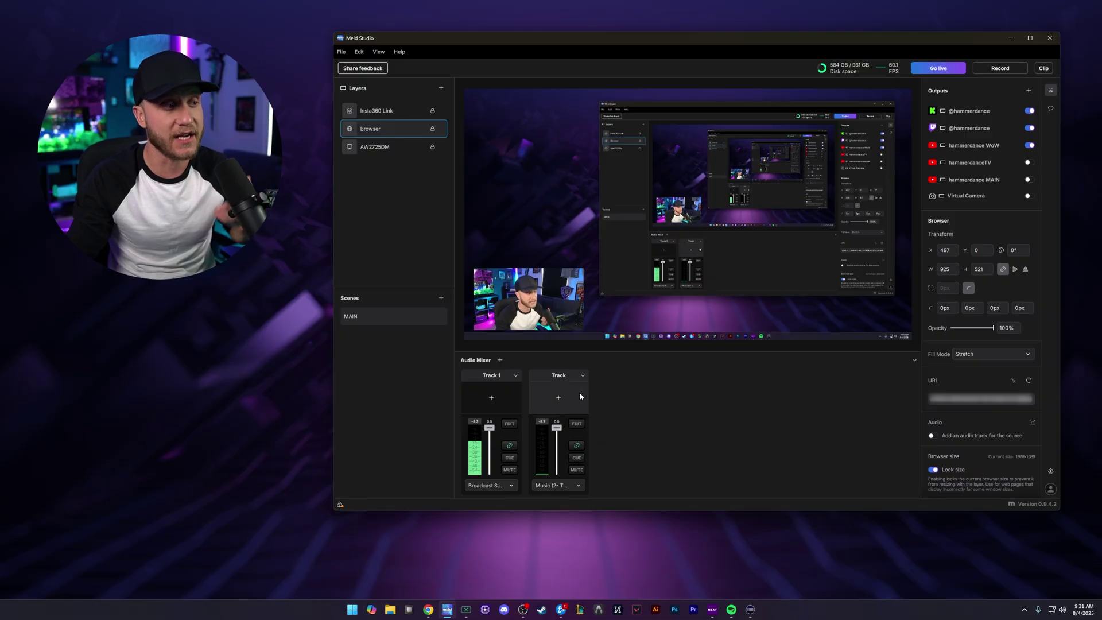
# - Turn on Exclude from Twitch VOD Track for the Music track
pyautogui.click(578, 486)
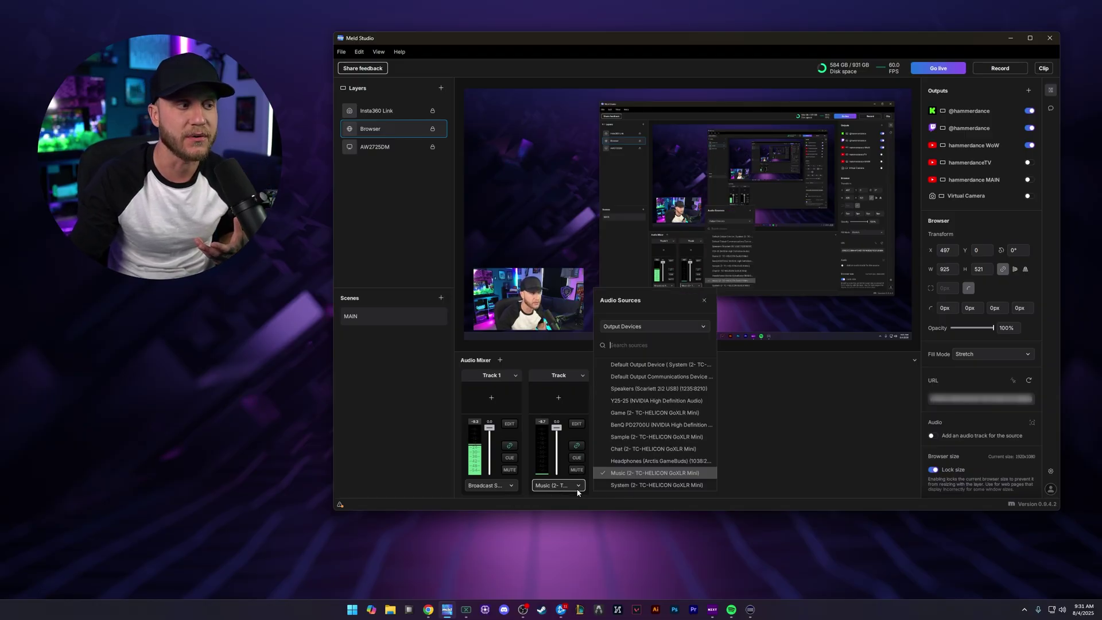
pyautogui.click(792, 458)
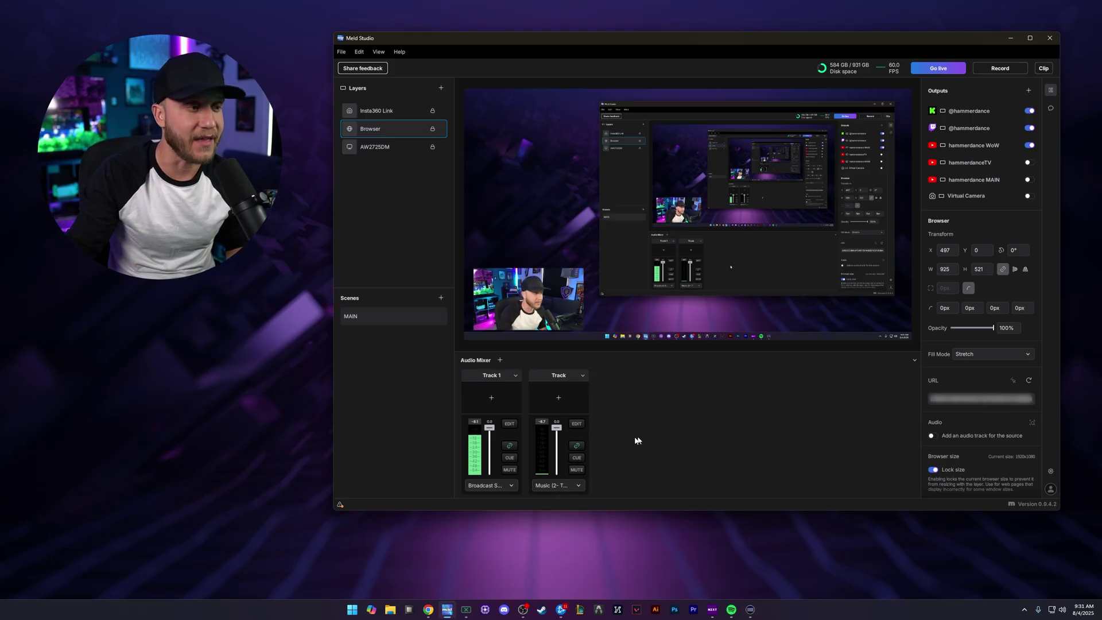
pyautogui.click(577, 424)
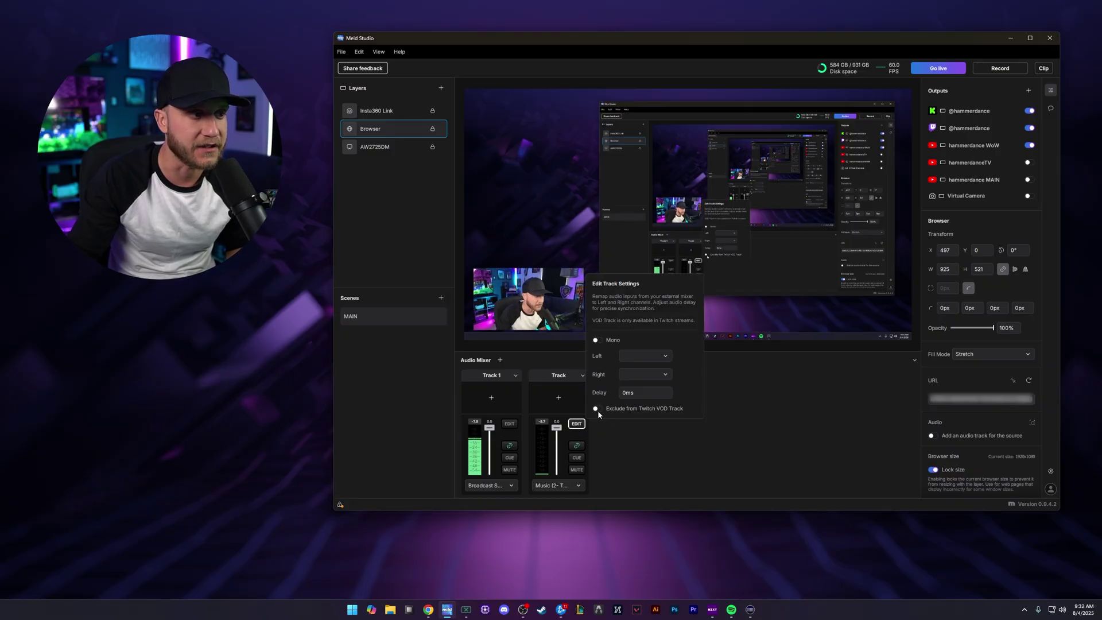
pyautogui.click(596, 409)
pyautogui.click(716, 442)
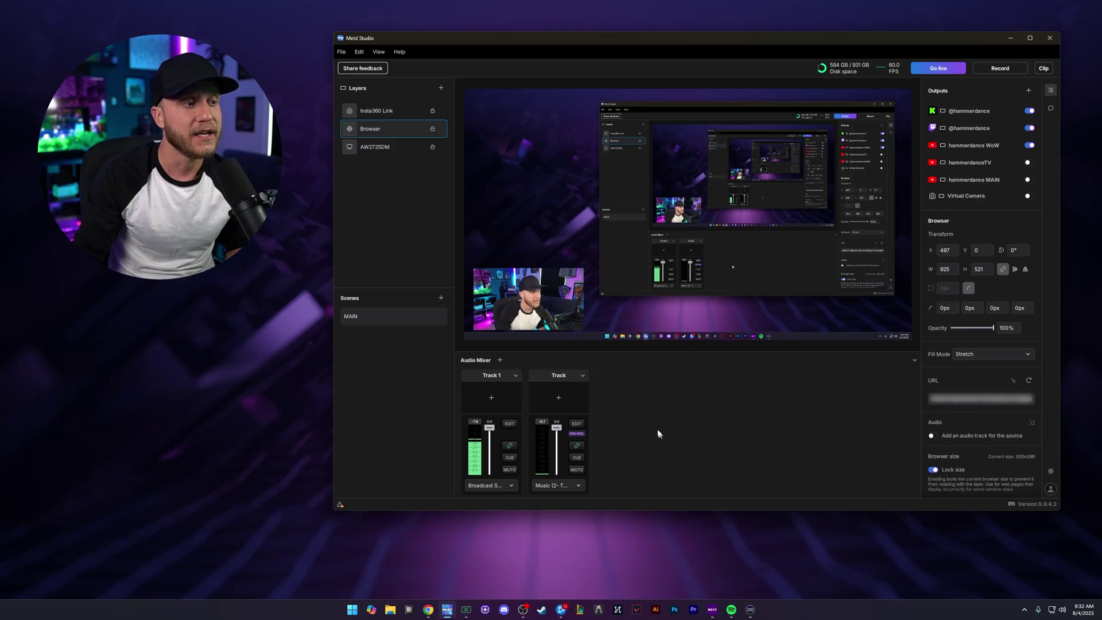
# - Add a third mixer track, Track 2, sourced from the Chat output device
pyautogui.click(499, 360)
pyautogui.click(627, 408)
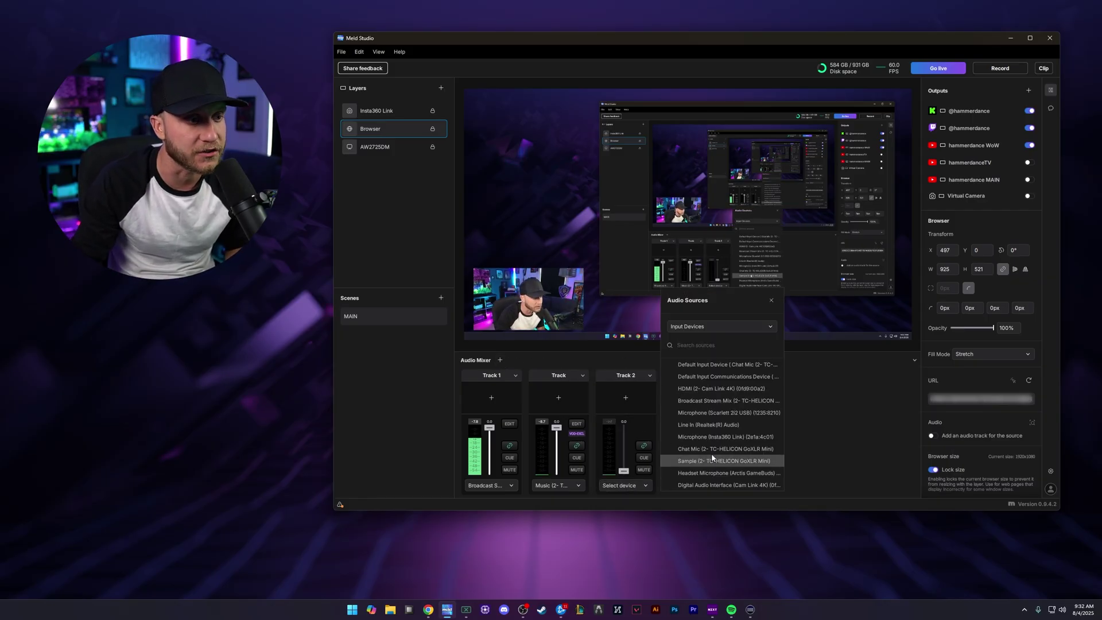
pyautogui.click(683, 326)
pyautogui.click(699, 327)
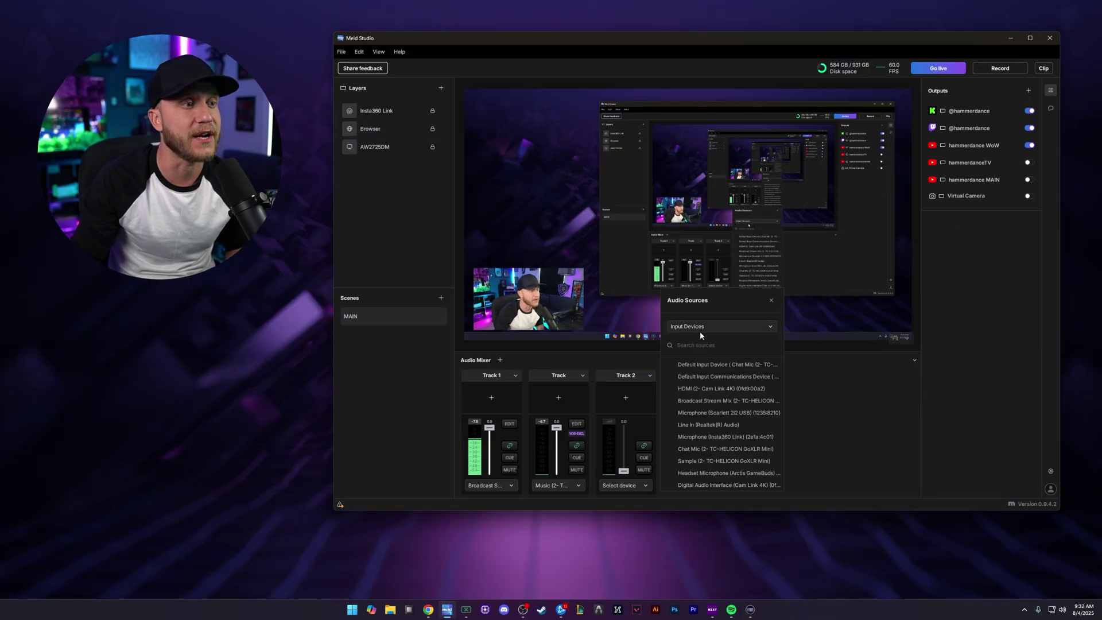
pyautogui.click(700, 327)
pyautogui.click(696, 355)
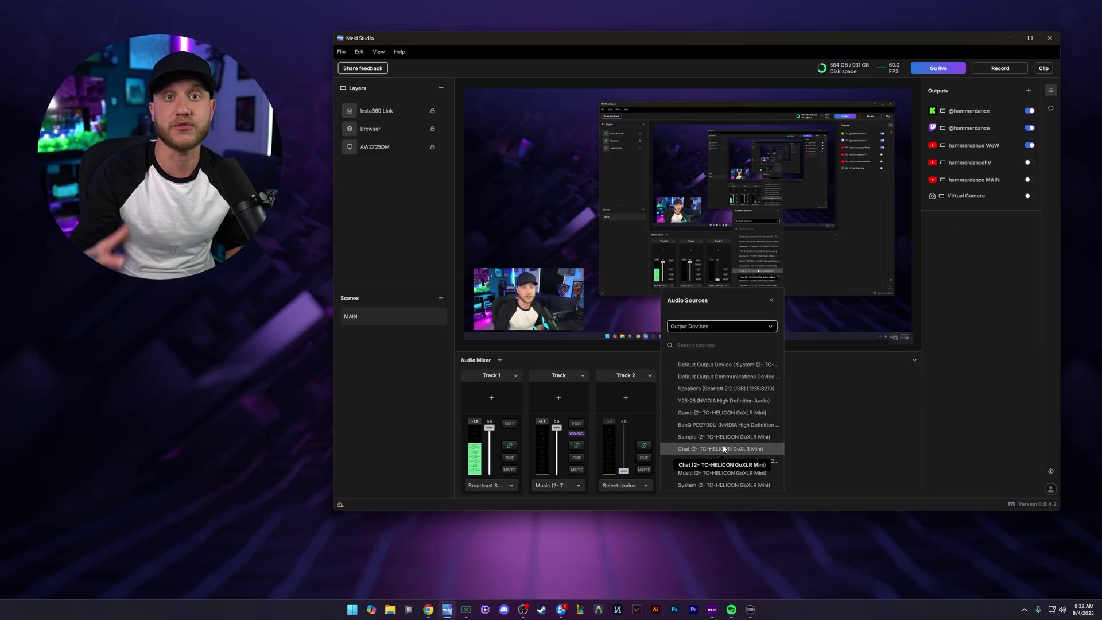
pyautogui.click(724, 449)
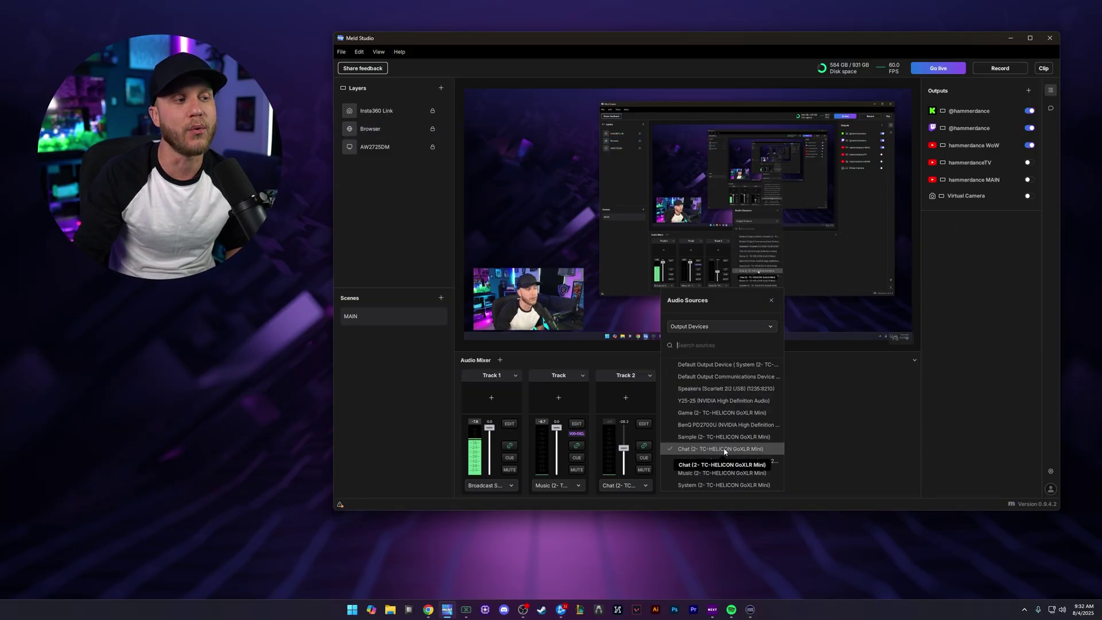
pyautogui.click(833, 455)
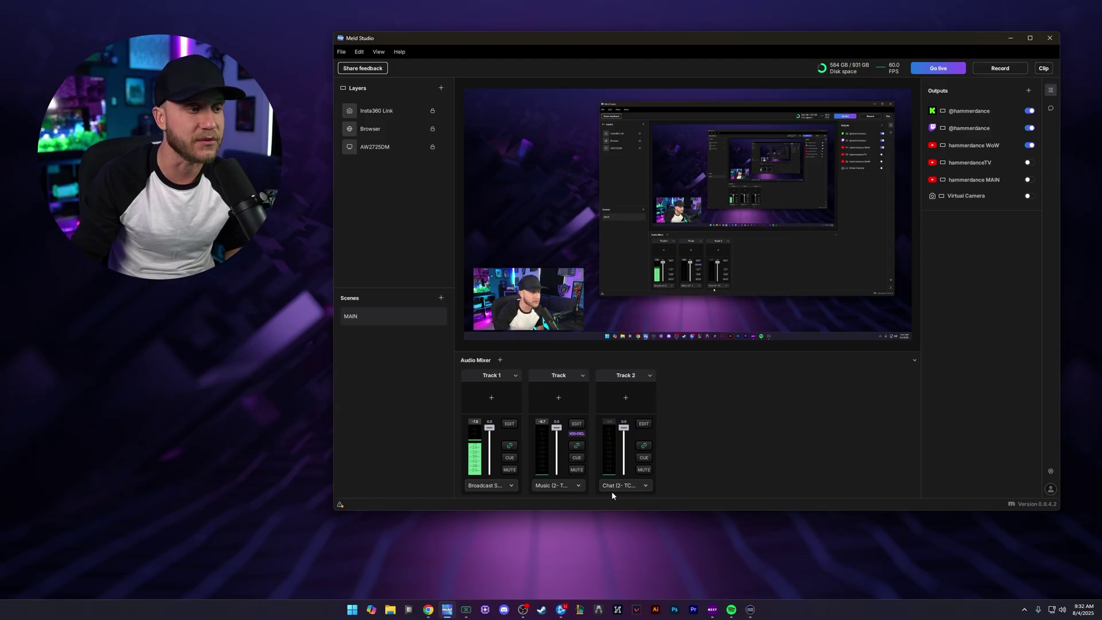
# - Turn on Exclude from Twitch VOD Track for Track 2
pyautogui.click(644, 423)
pyautogui.click(677, 409)
pyautogui.click(736, 457)
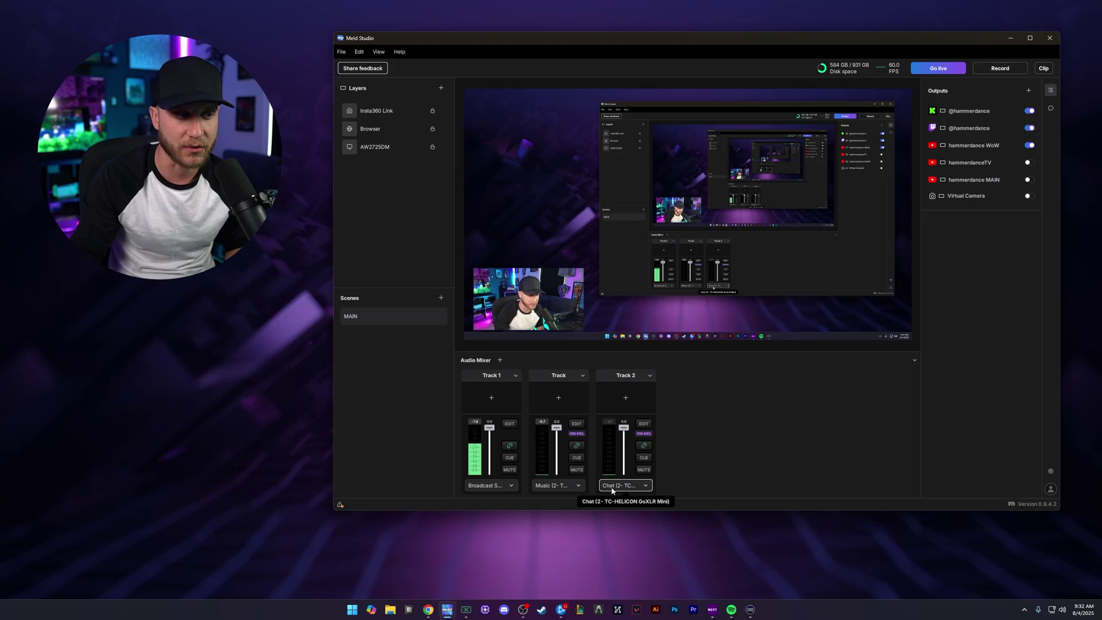